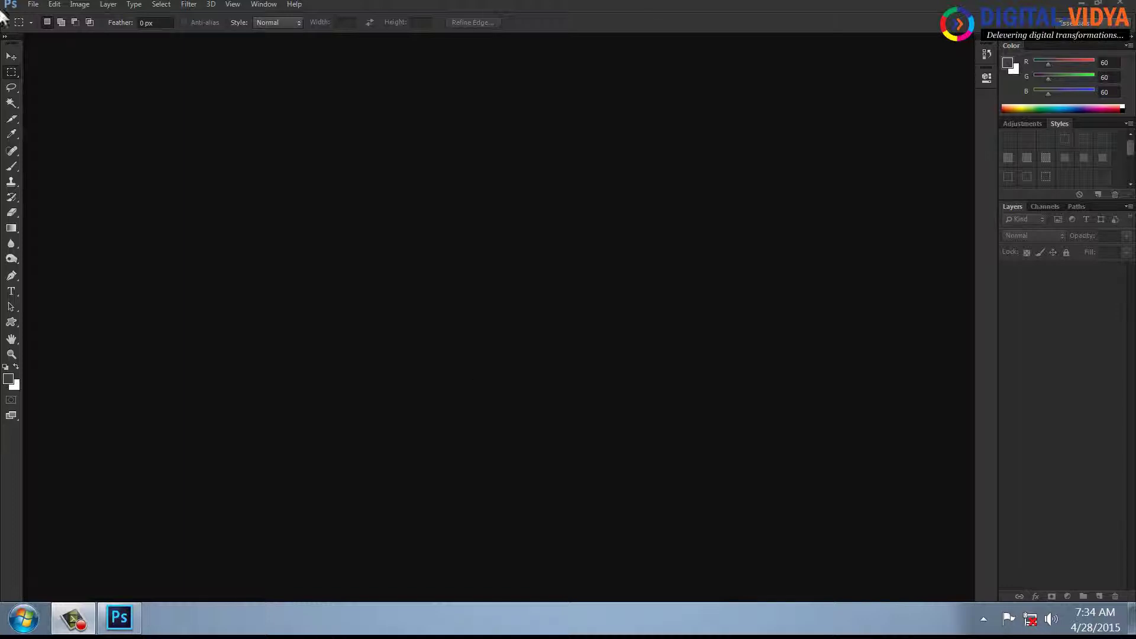
# Make a new document titled 'Slec tool Demo', 1020 px wide by 800 px high.
pyautogui.click(33, 4)
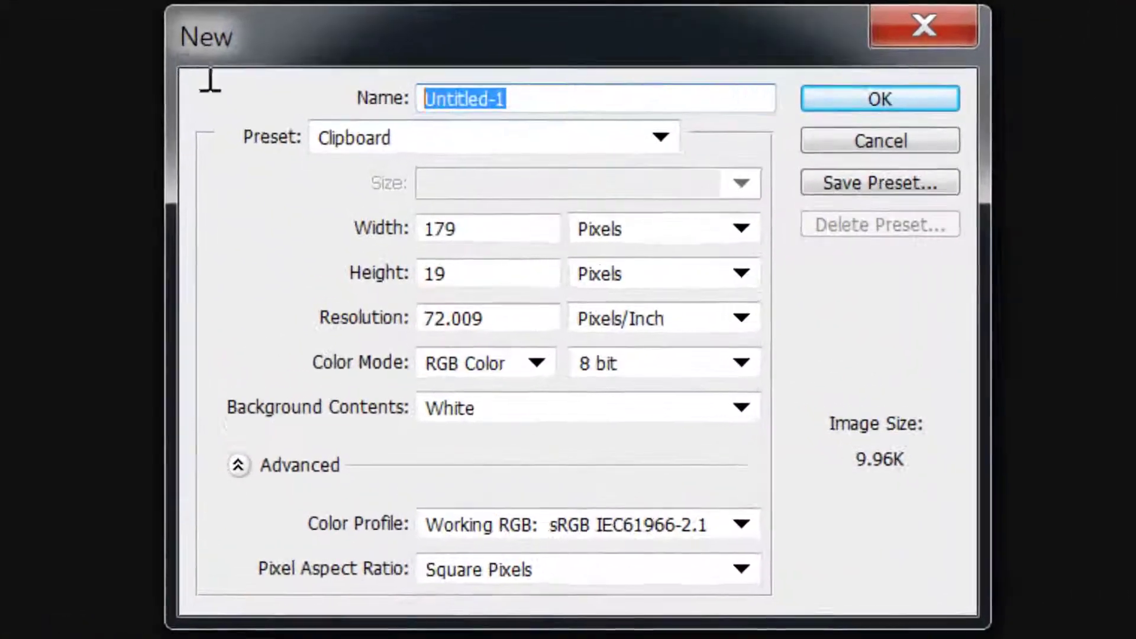
pyautogui.write('Slec')
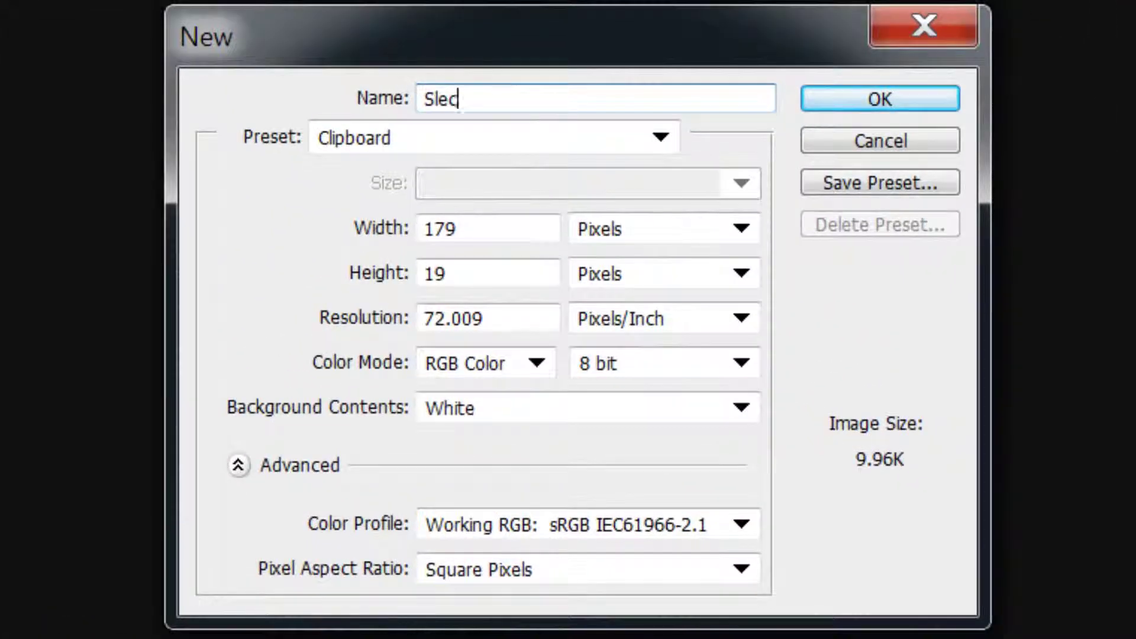
pyautogui.write(' tool  De')
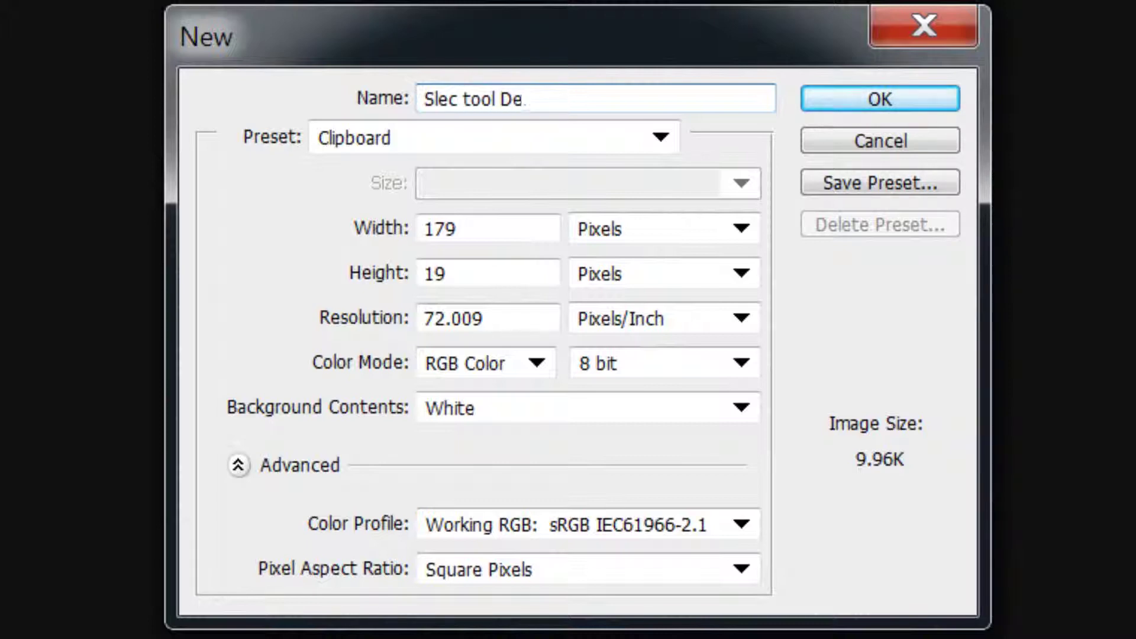
pyautogui.write('mo')
pyautogui.click(485, 228)
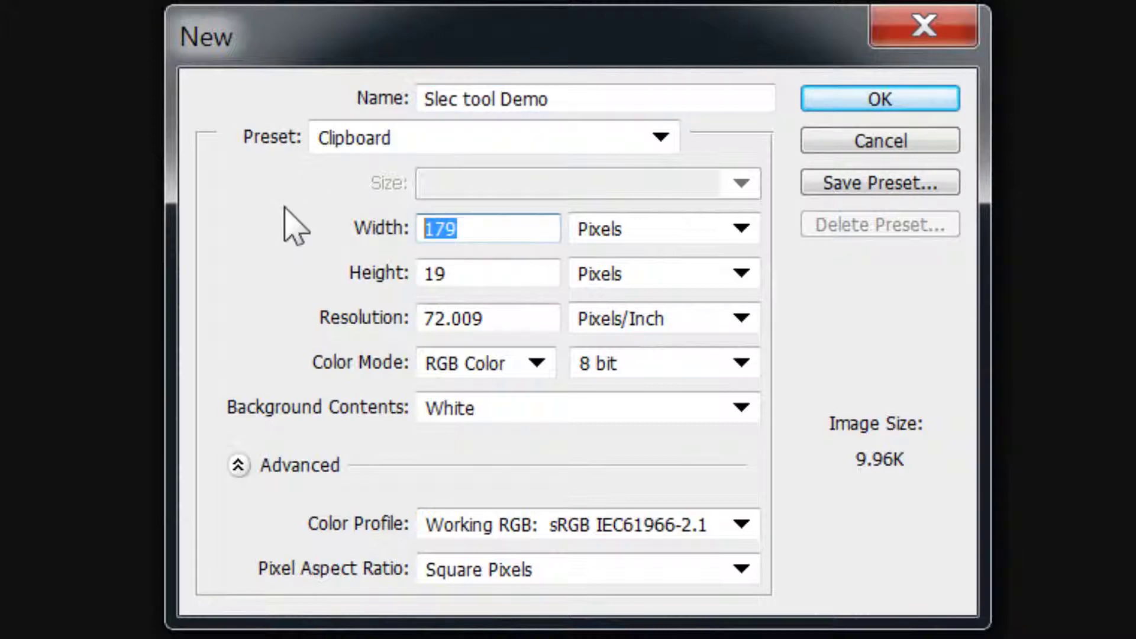
pyautogui.write('10')
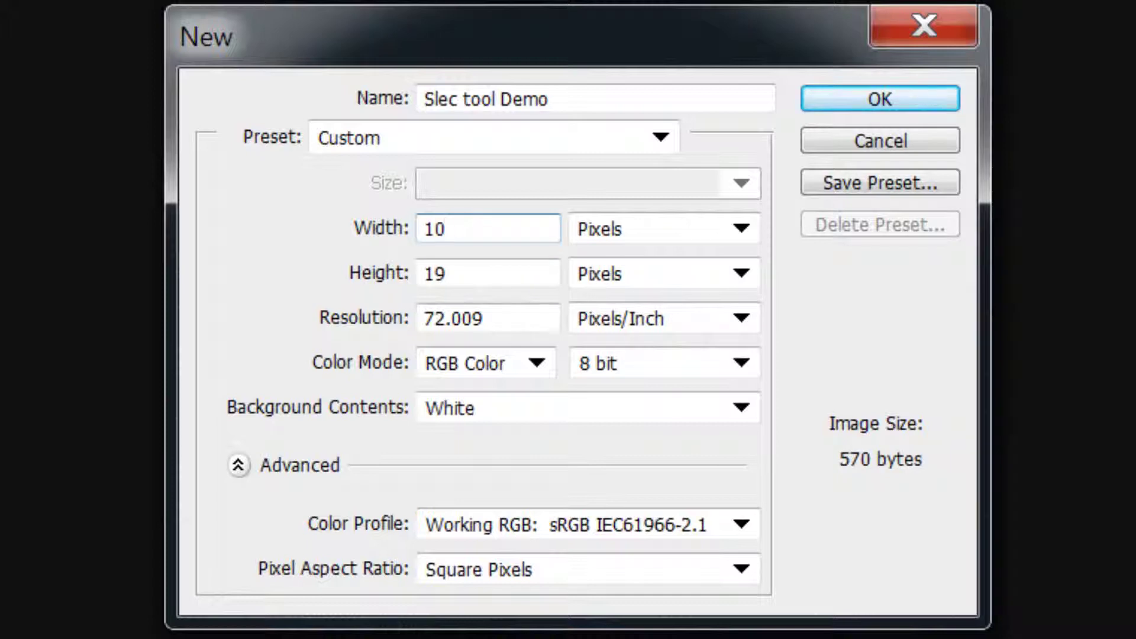
pyautogui.write('20')
pyautogui.press('Tab')
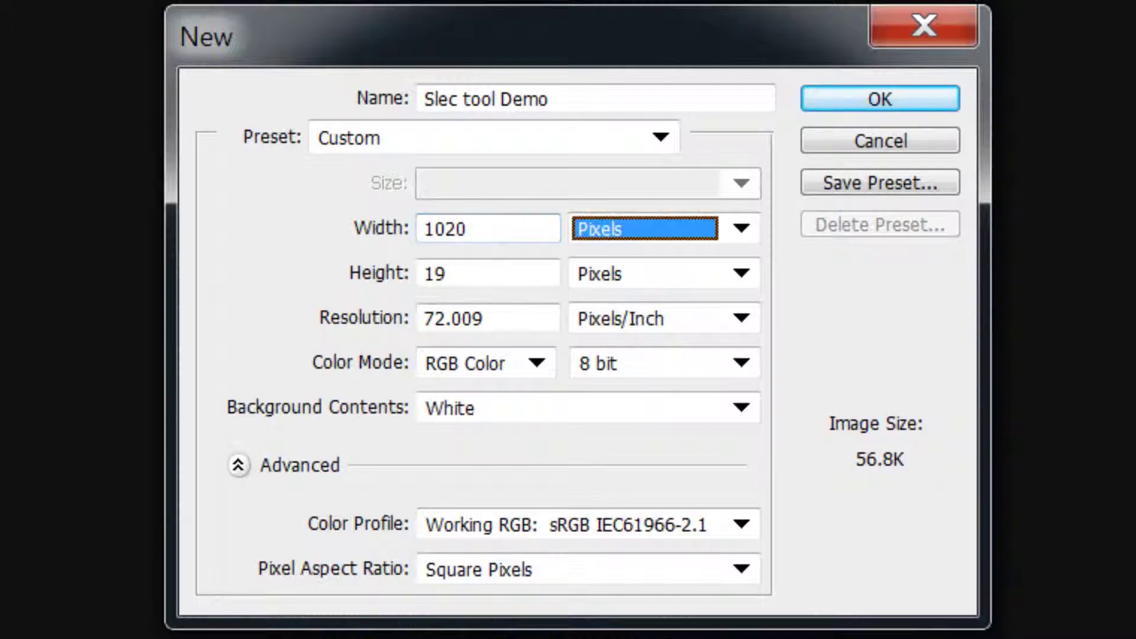
pyautogui.press('Tab')
pyautogui.write('800')
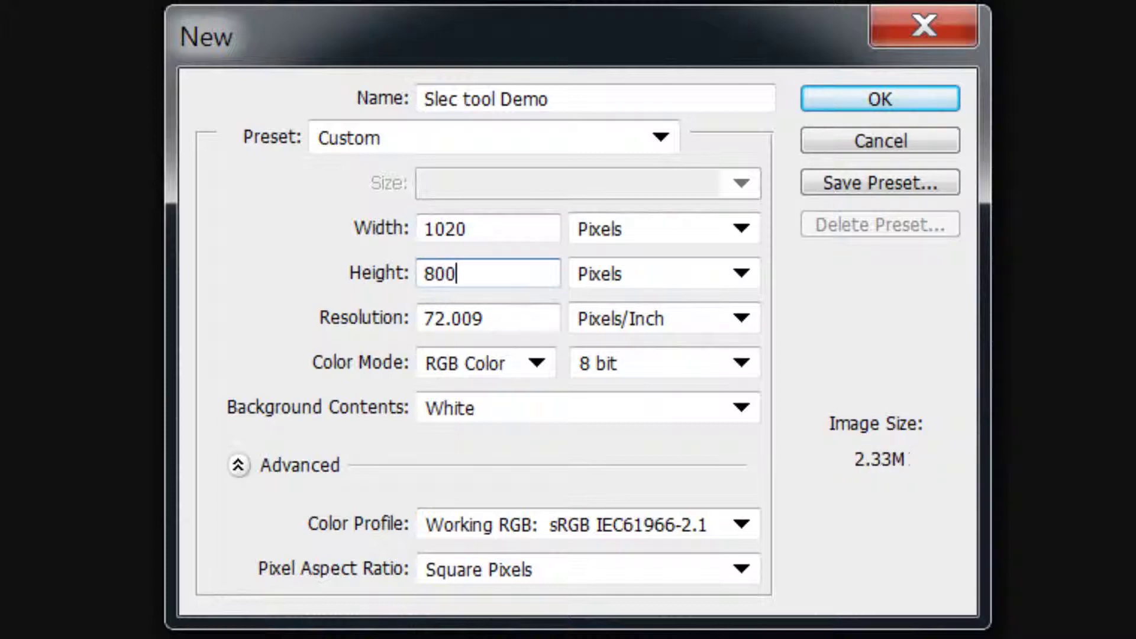
pyautogui.press('Return')
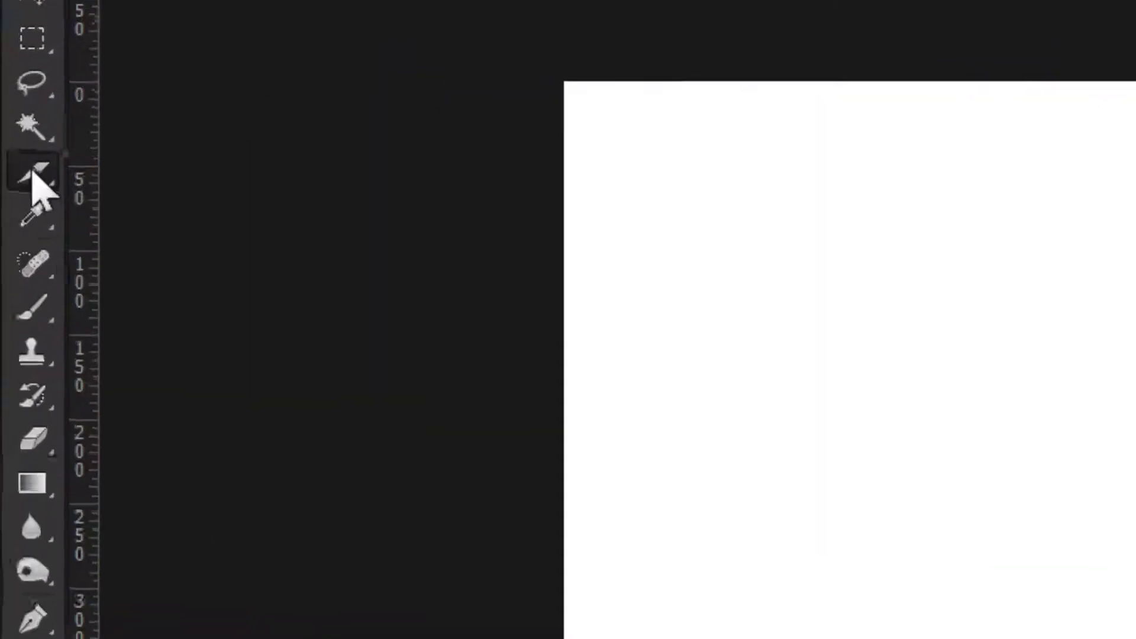
# With the Slice Tool, drag nine rectangular slices of assorted sizes across the canvas.
pyautogui.rightClick(7, 128)
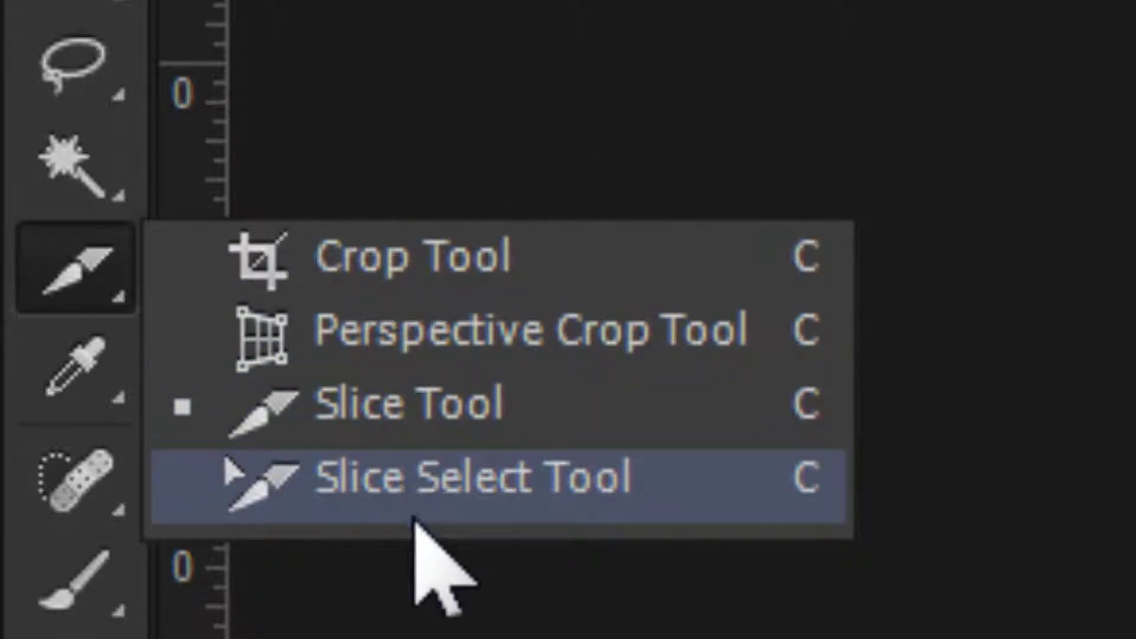
pyautogui.click(415, 409)
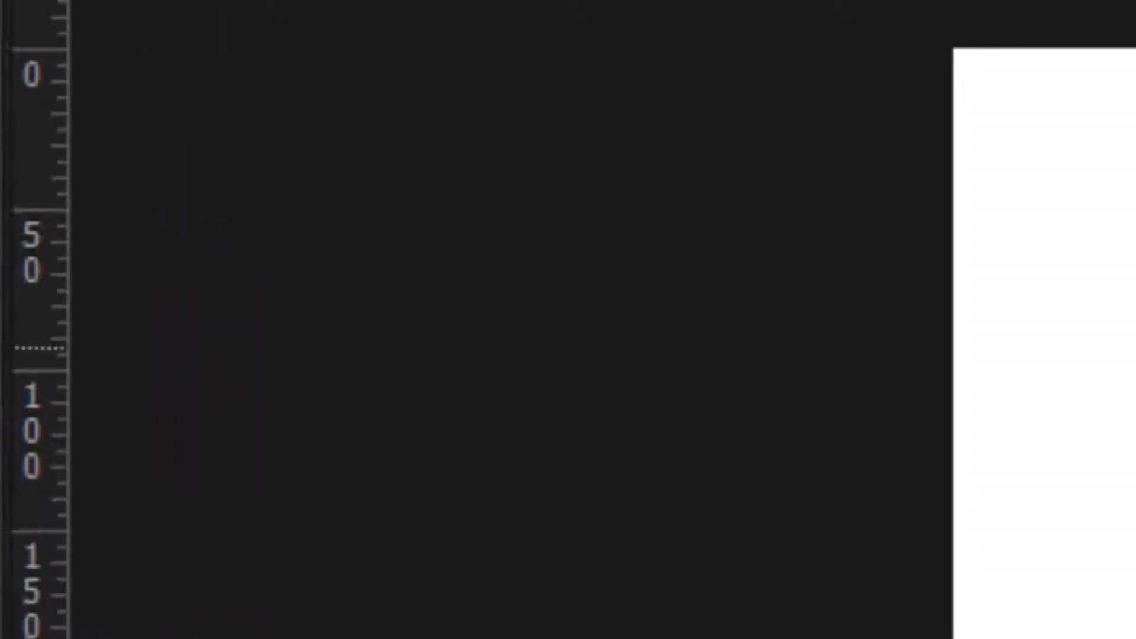
pyautogui.moveTo(214, 138); pyautogui.dragTo(681, 240)
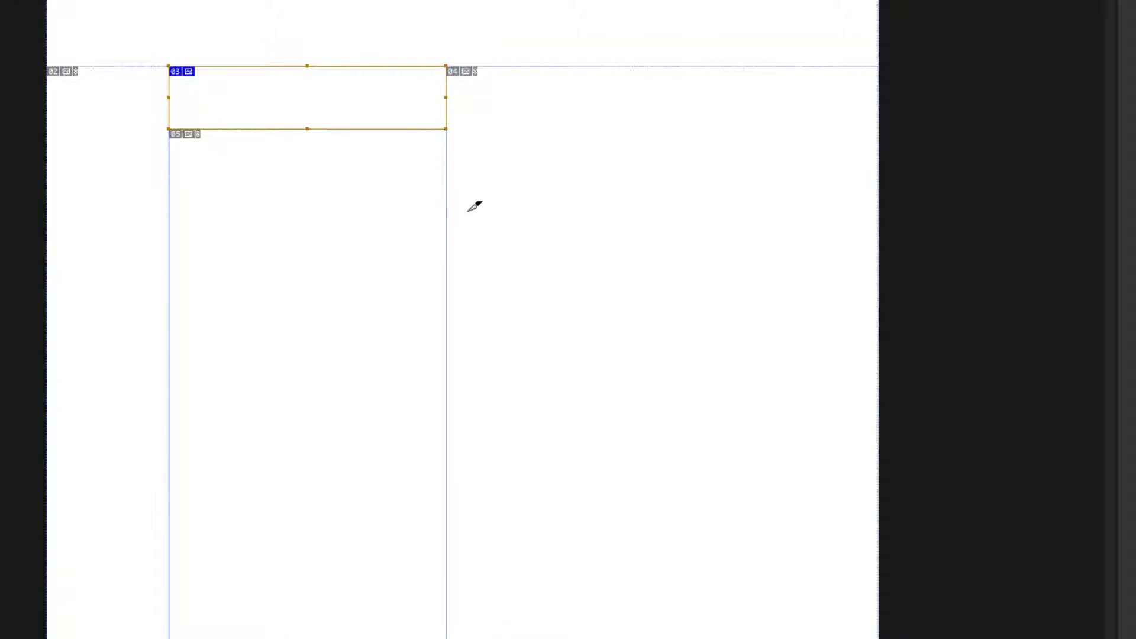
pyautogui.moveTo(446, 199); pyautogui.dragTo(786, 265)
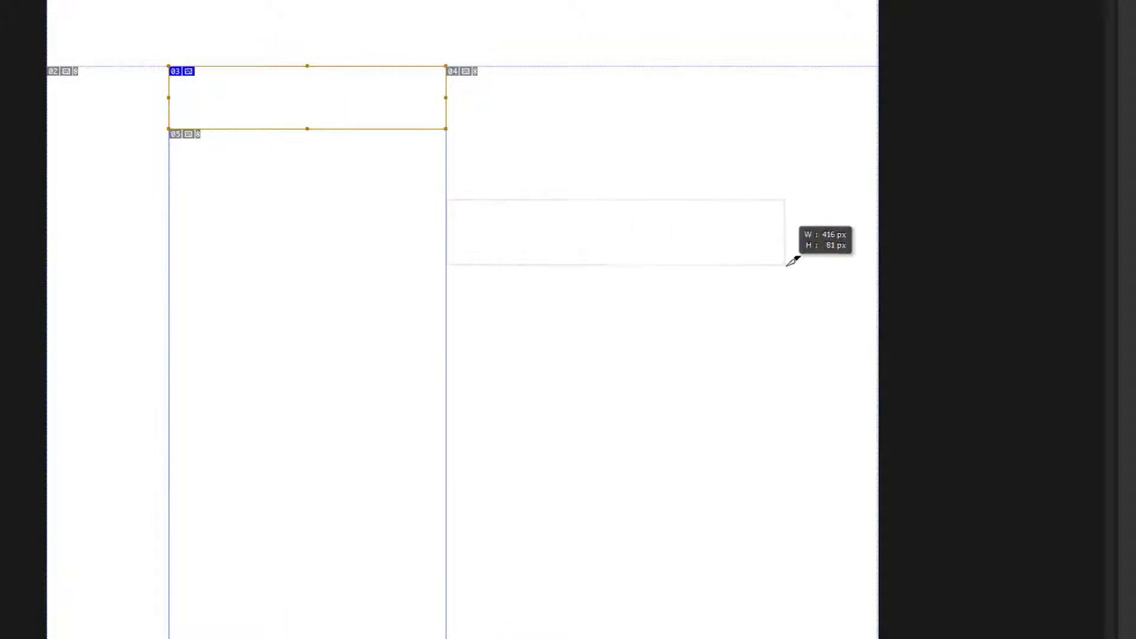
pyautogui.moveTo(191, 362); pyautogui.dragTo(411, 443)
pyautogui.moveTo(592, 394); pyautogui.dragTo(773, 478)
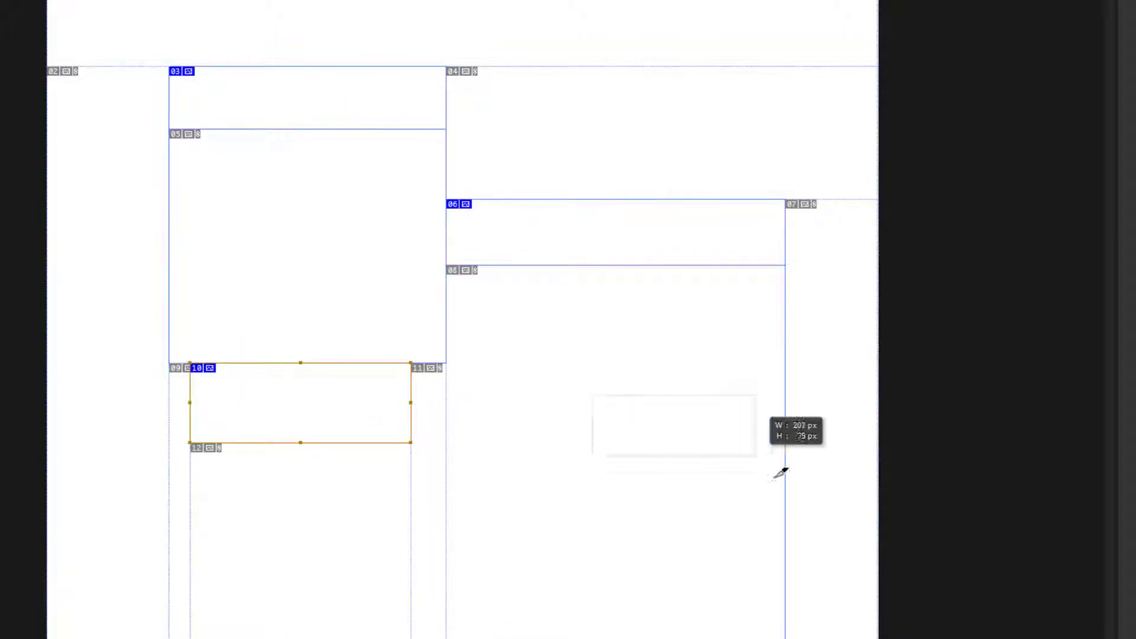
pyautogui.moveTo(190, 231)
pyautogui.mouseDown()
pyautogui.moveTo(367, 304)
pyautogui.moveTo(359, 309)
pyautogui.mouseUp()
pyautogui.moveTo(531, 96); pyautogui.dragTo(734, 171)
pyautogui.moveTo(477, 2)
pyautogui.mouseDown()
pyautogui.moveTo(725, 55)
pyautogui.moveTo(716, 58)
pyautogui.mouseUp()
pyautogui.moveTo(71, 112)
pyautogui.mouseDown()
pyautogui.moveTo(152, 315)
pyautogui.moveTo(146, 339)
pyautogui.mouseUp()
pyautogui.moveTo(103, 495); pyautogui.dragTo(386, 578)
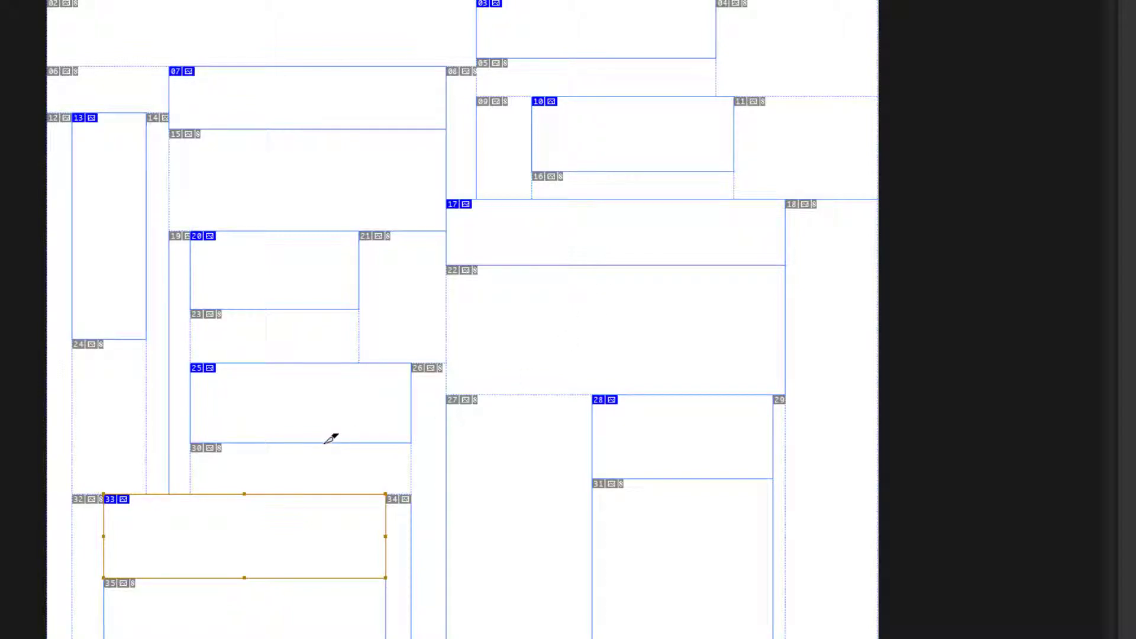
pyautogui.click(298, 10)
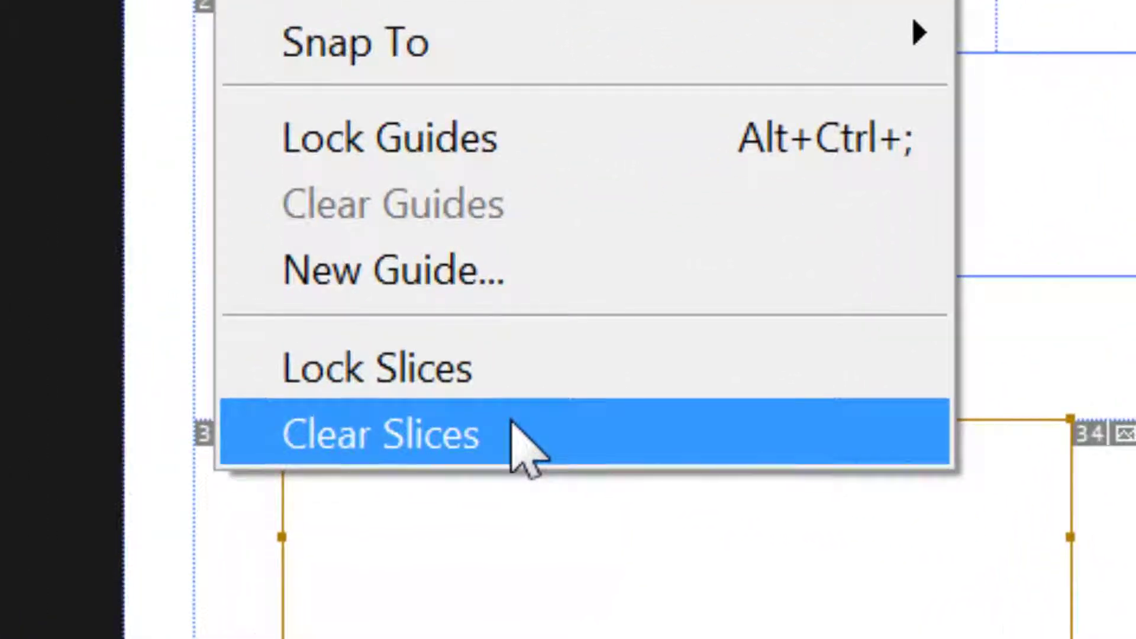
pyautogui.click(513, 422)
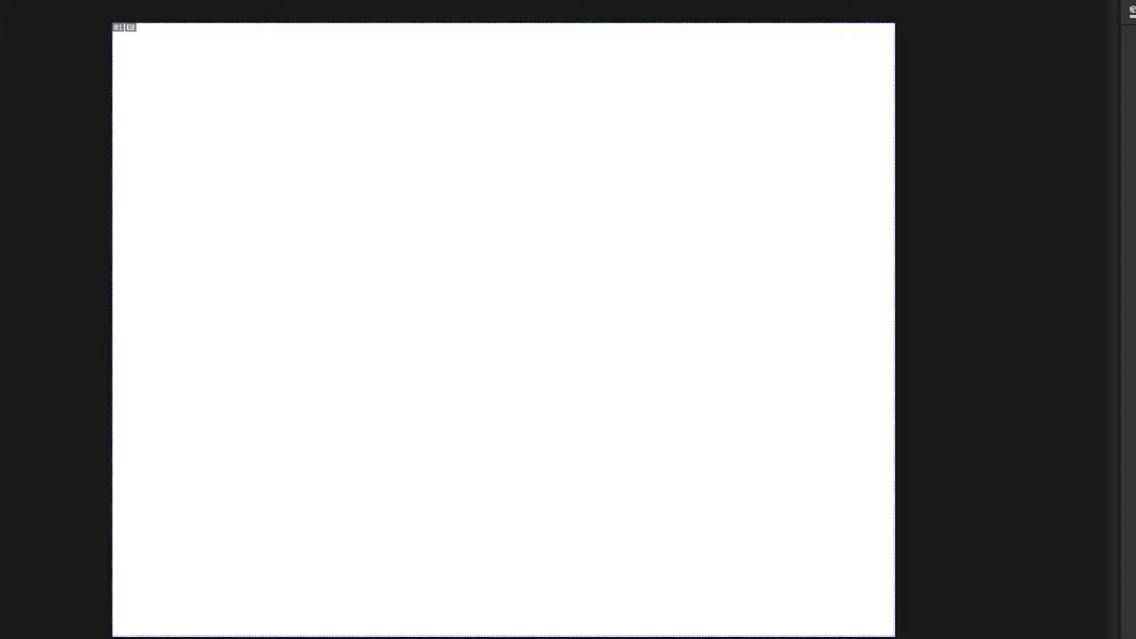
pyautogui.click(54, 8)
pyautogui.click(86, 23)
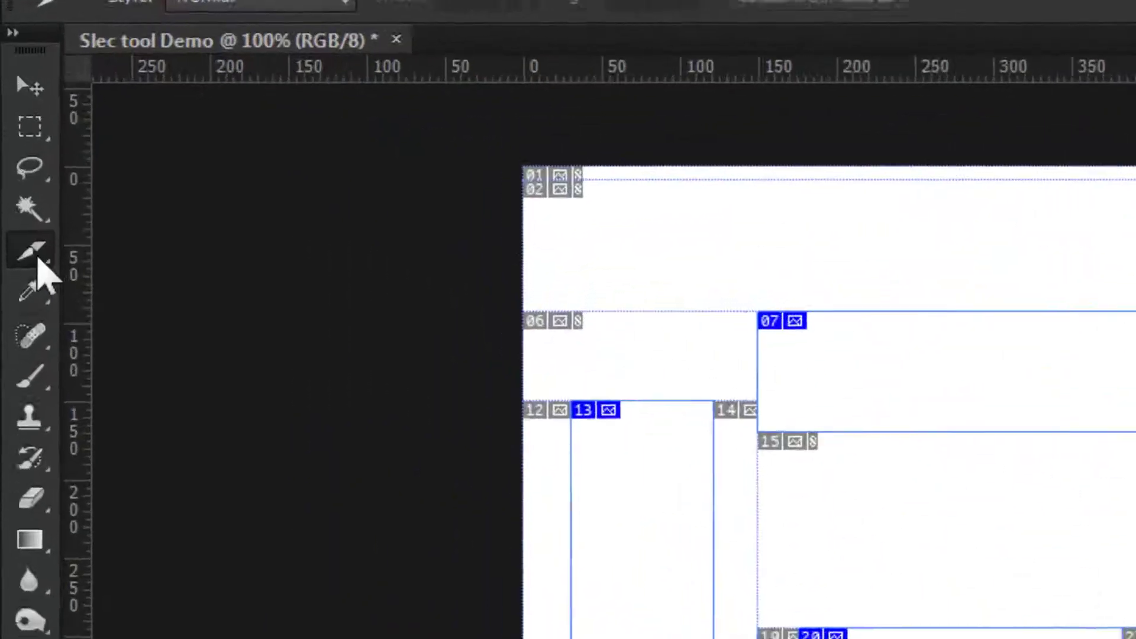
pyautogui.rightClick(11, 123)
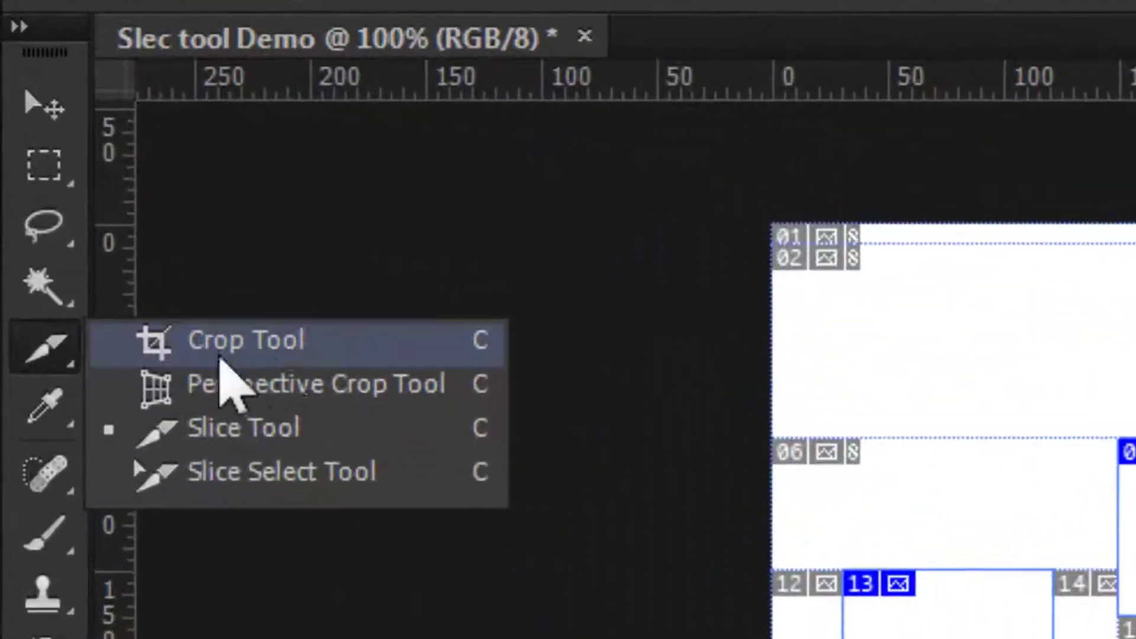
# Delete slice 20 and reshape the slice below it, raising its top and narrowing it.
pyautogui.click(355, 471)
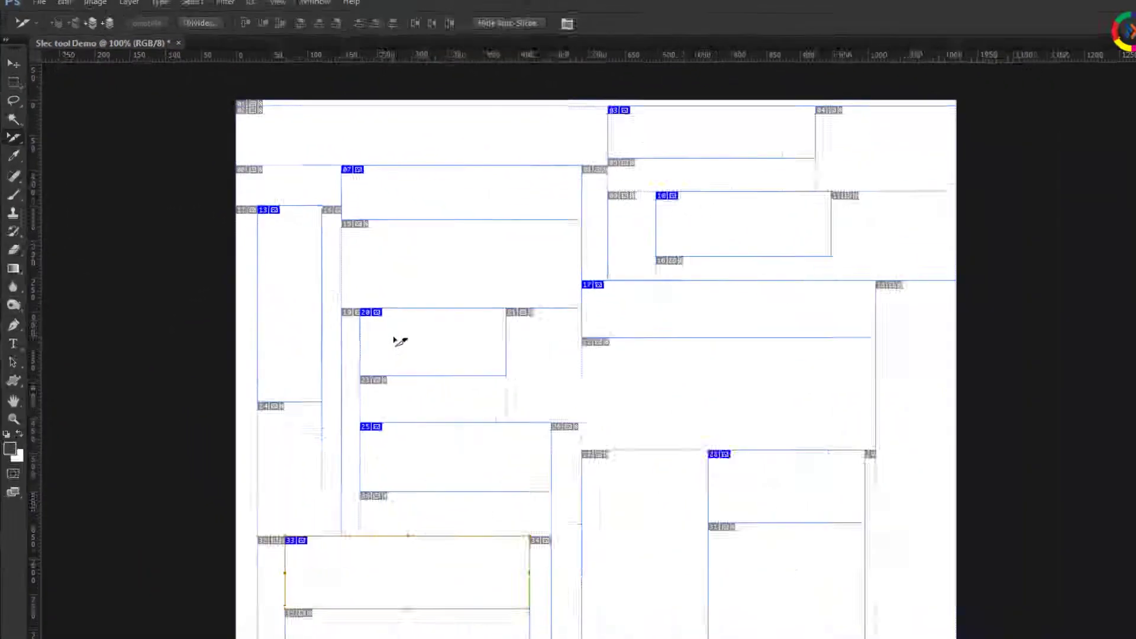
pyautogui.click(345, 292)
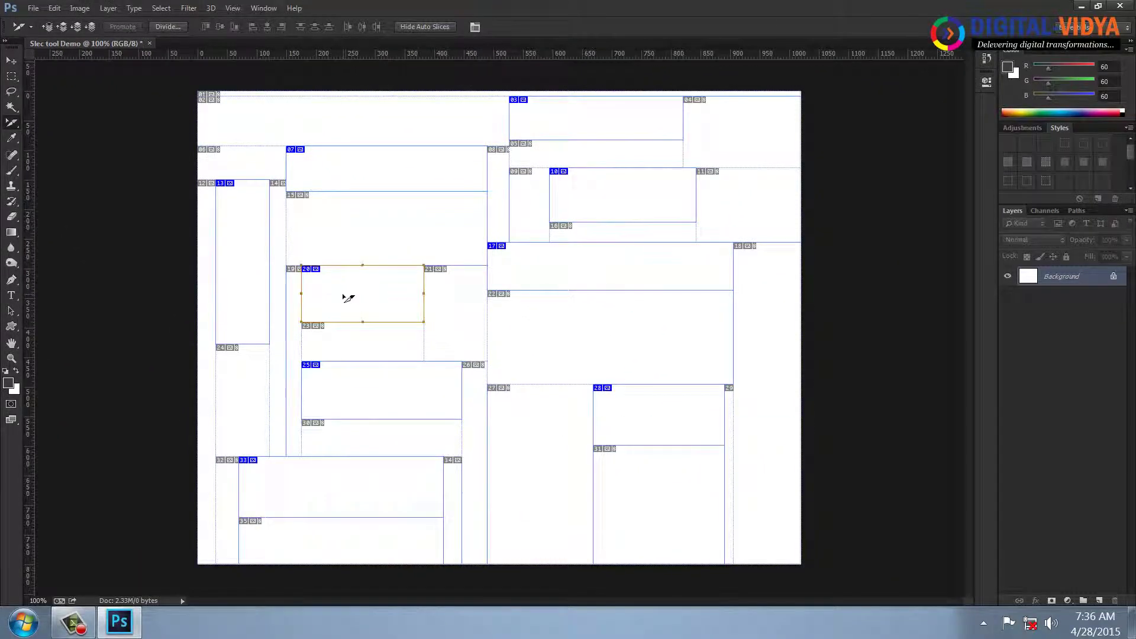
pyautogui.press('Delete')
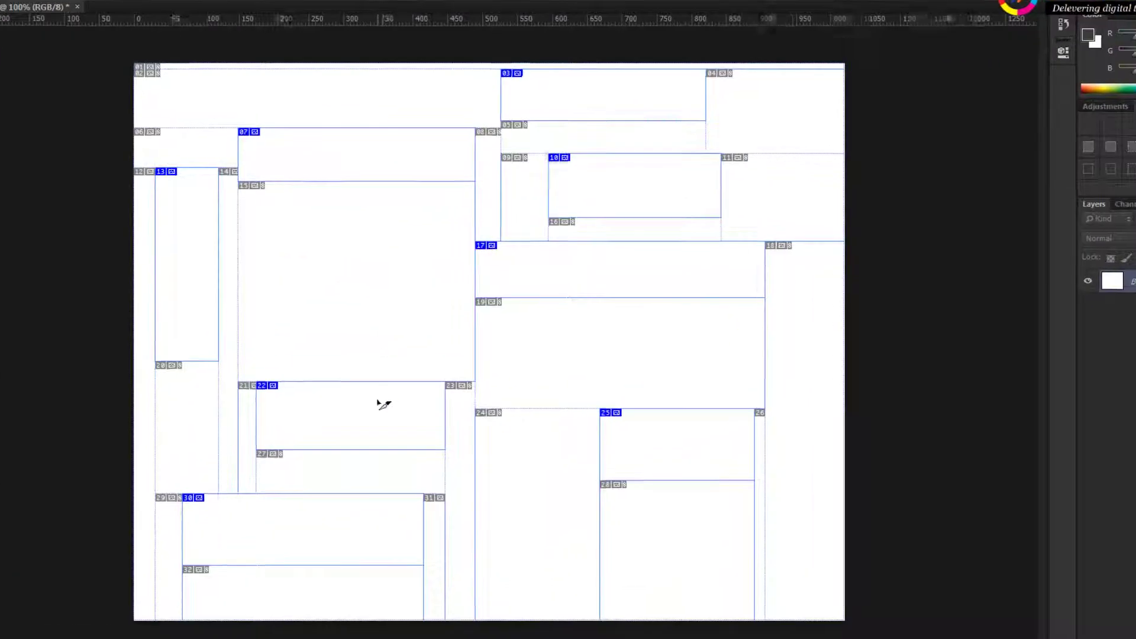
pyautogui.click(388, 371)
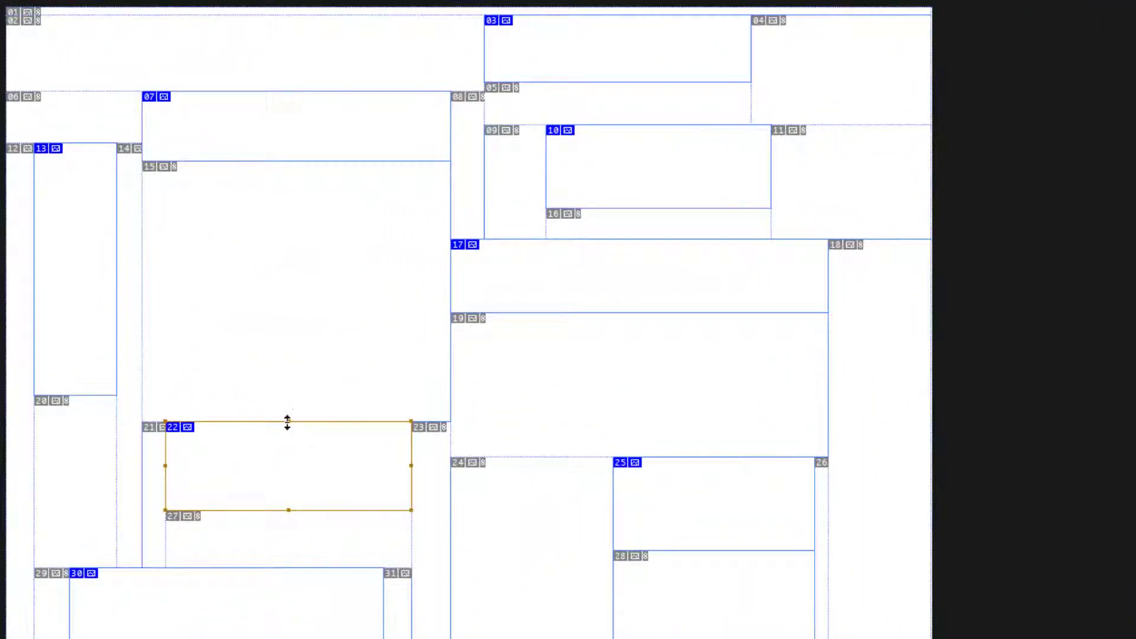
pyautogui.moveTo(289, 422); pyautogui.dragTo(288, 345)
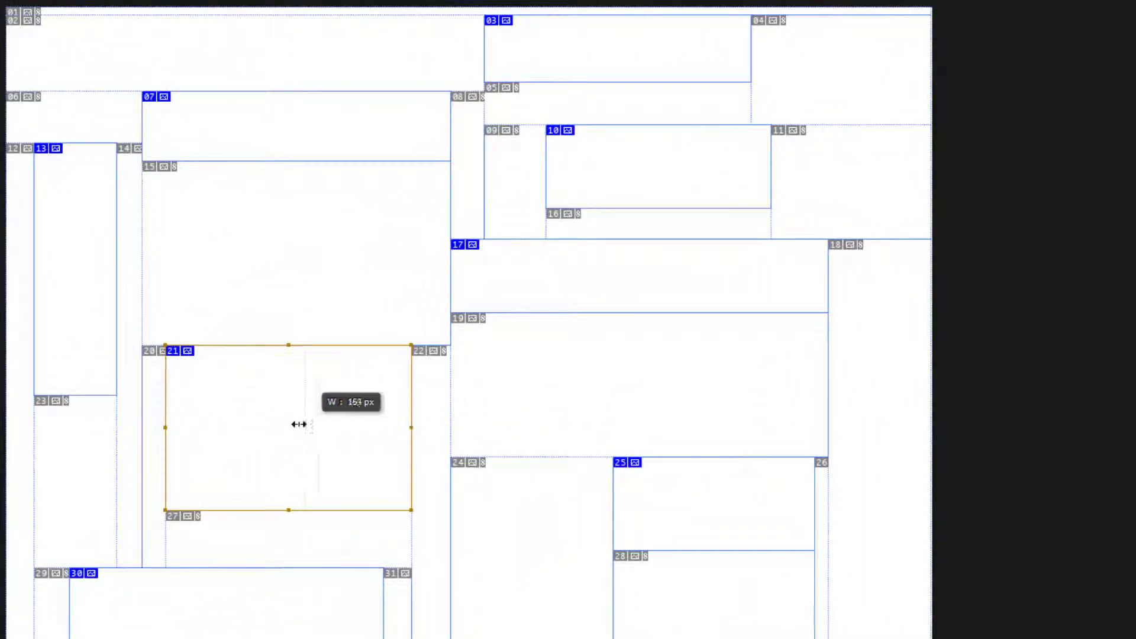
pyautogui.moveTo(412, 428); pyautogui.dragTo(229, 427)
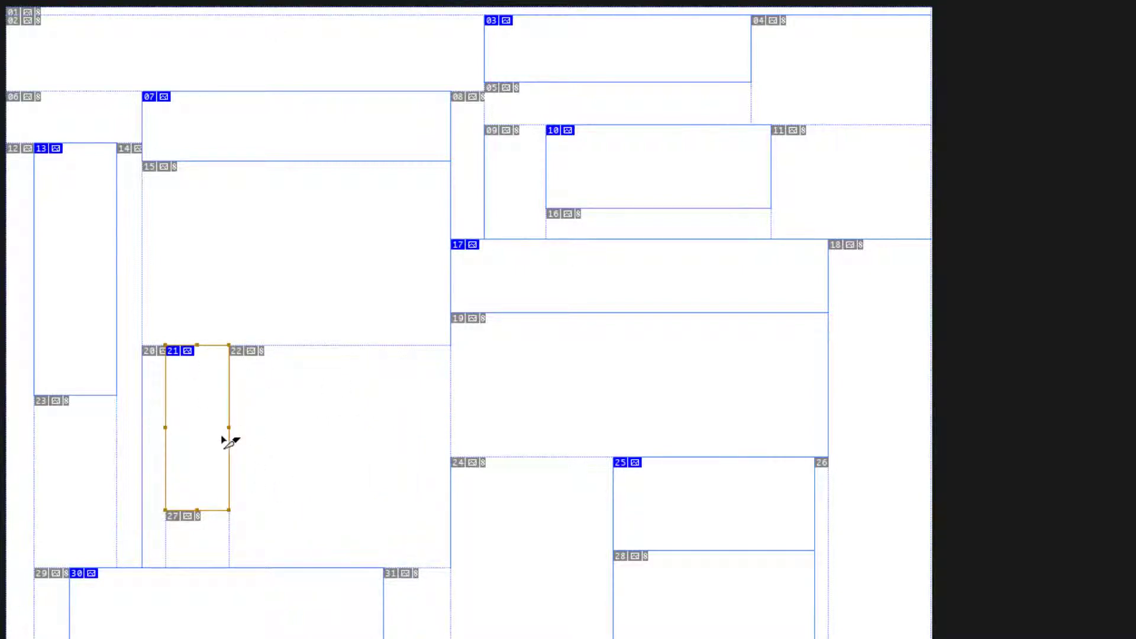
pyautogui.moveTo(219, 445); pyautogui.dragTo(393, 456)
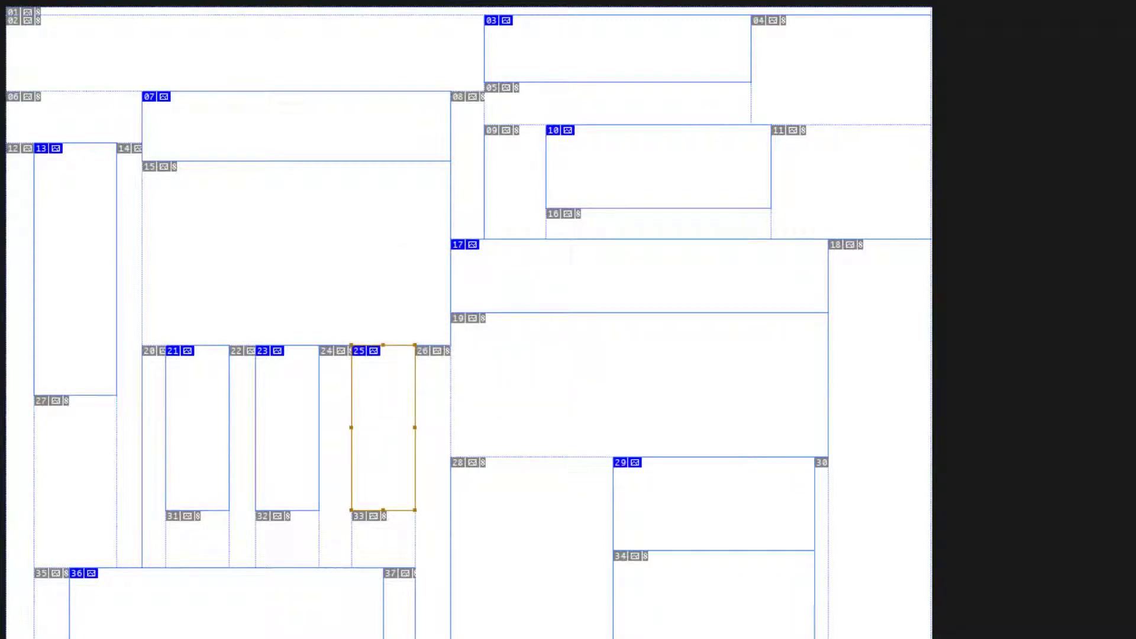
# Delete slice 13 and three more slices across the upper canvas.
pyautogui.click(63, 245)
pyautogui.press('Delete')
pyautogui.click(229, 144)
pyautogui.press('Delete')
pyautogui.click(626, 134)
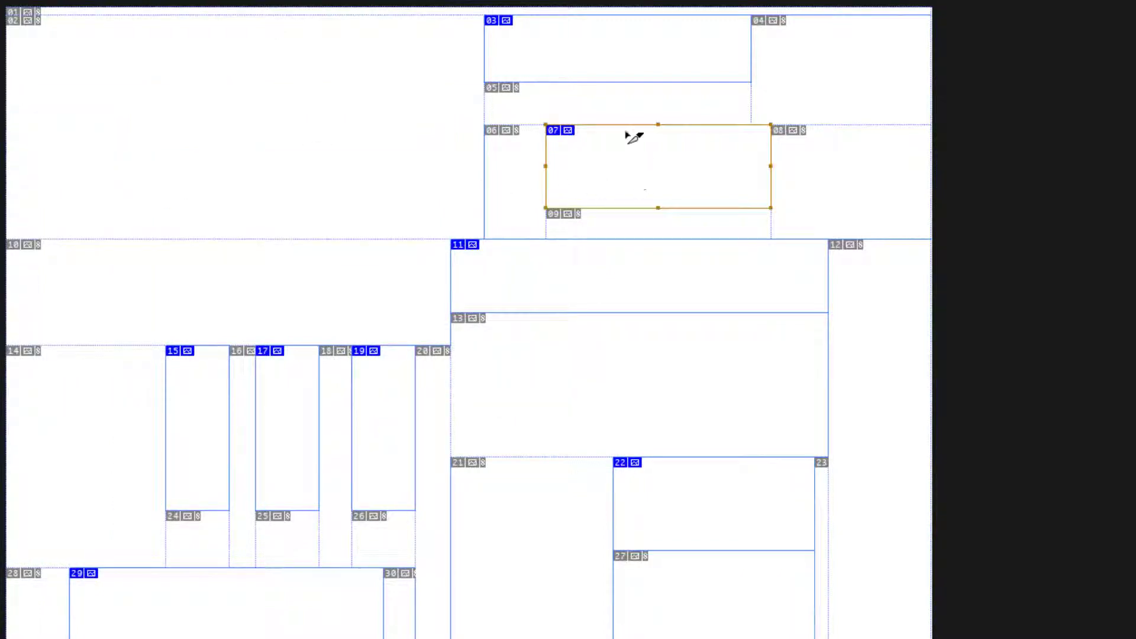
pyautogui.press('Delete')
pyautogui.click(616, 57)
pyautogui.press('Delete')
# Remove the right-side slice and several lower slices, including slice 03.
pyautogui.click(639, 256)
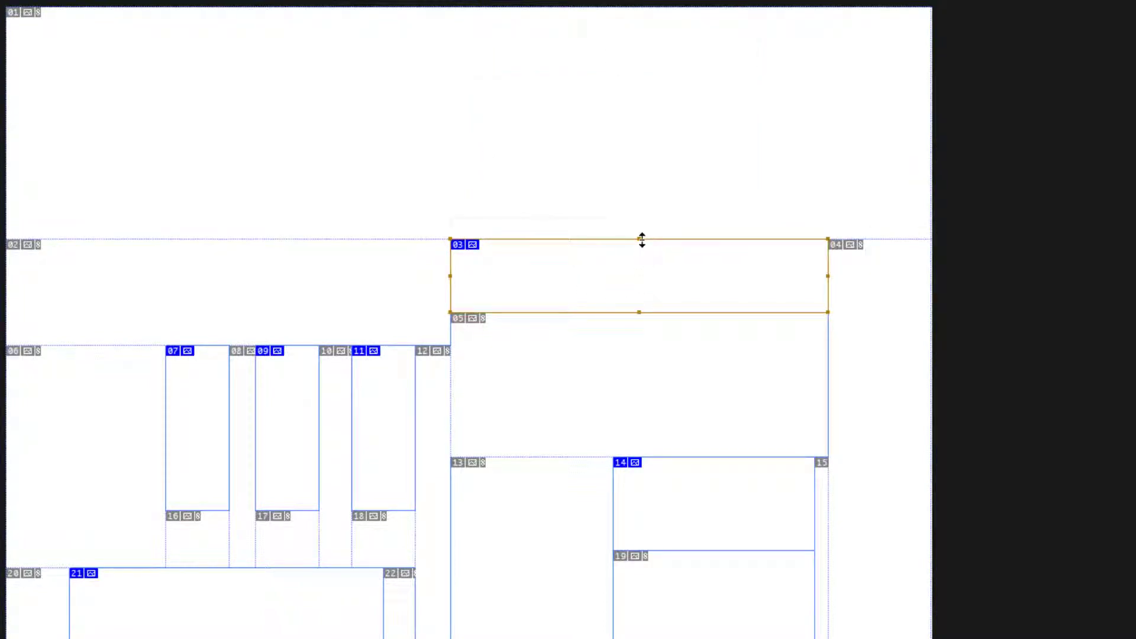
pyautogui.moveTo(643, 239)
pyautogui.mouseDown()
pyautogui.moveTo(639, 264)
pyautogui.moveTo(698, 193)
pyautogui.moveTo(585, 339)
pyautogui.moveTo(600, 378)
pyautogui.mouseUp()
pyautogui.press('Delete')
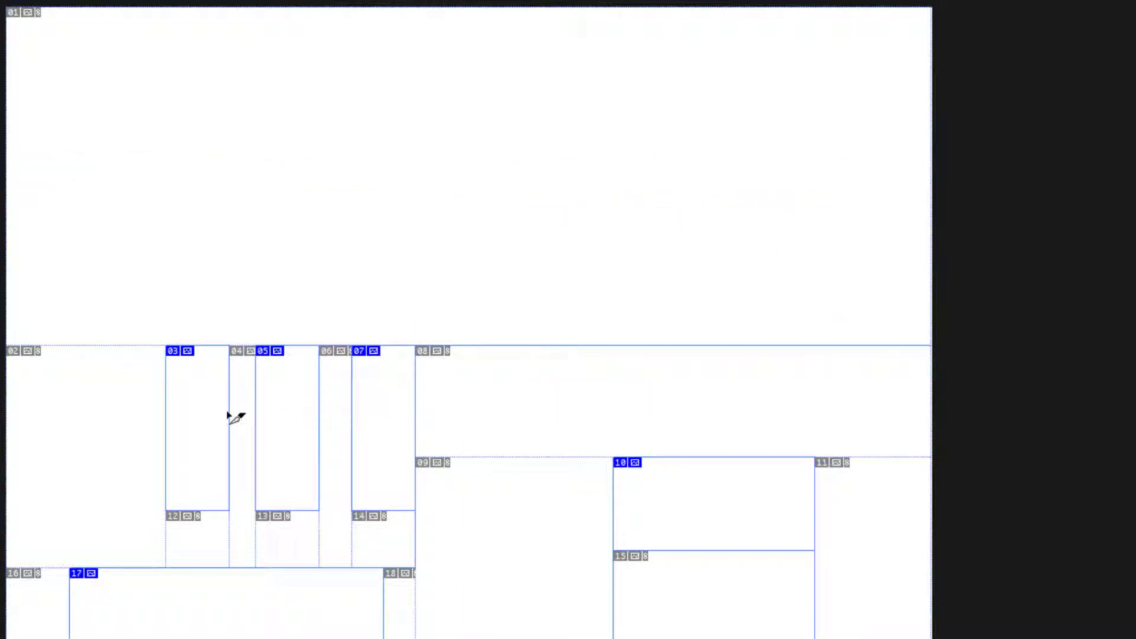
pyautogui.press('Delete')
pyautogui.click(302, 409)
pyautogui.press('Delete')
pyautogui.click(398, 408)
pyautogui.press('Delete')
pyautogui.click(687, 528)
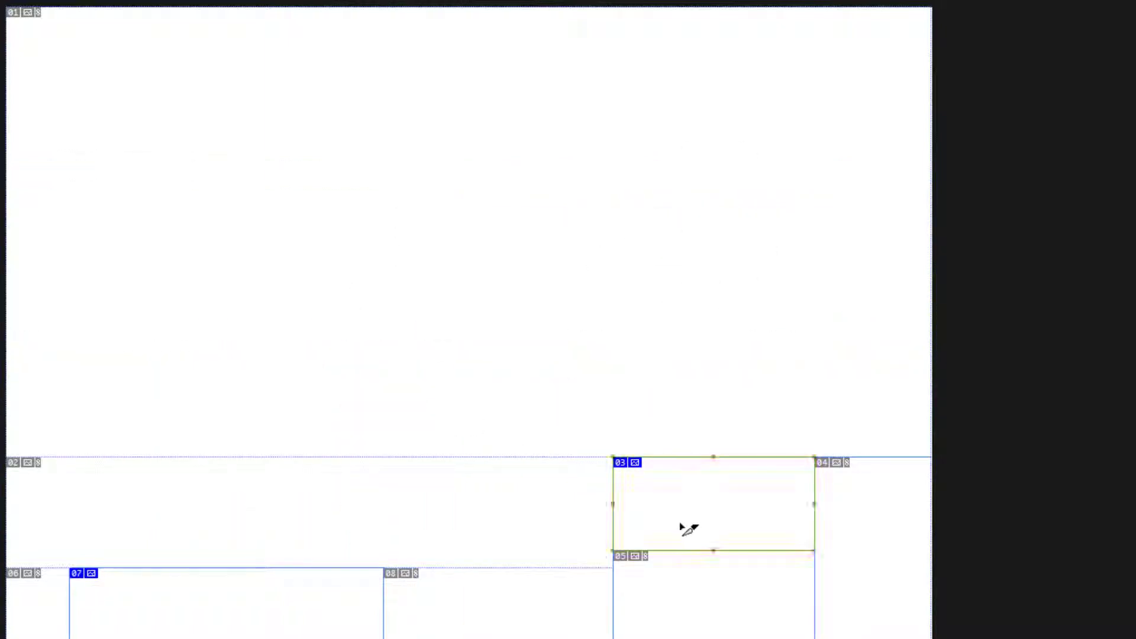
pyautogui.press('Delete')
# Move the remaining slice up and resize it into a wide strip about 88 px tall.
pyautogui.moveTo(315, 627)
pyautogui.mouseDown()
pyautogui.moveTo(340, 367)
pyautogui.moveTo(269, 284)
pyautogui.mouseUp()
pyautogui.moveTo(367, 279); pyautogui.dragTo(882, 262)
pyautogui.moveTo(467, 326); pyautogui.dragTo(467, 284)
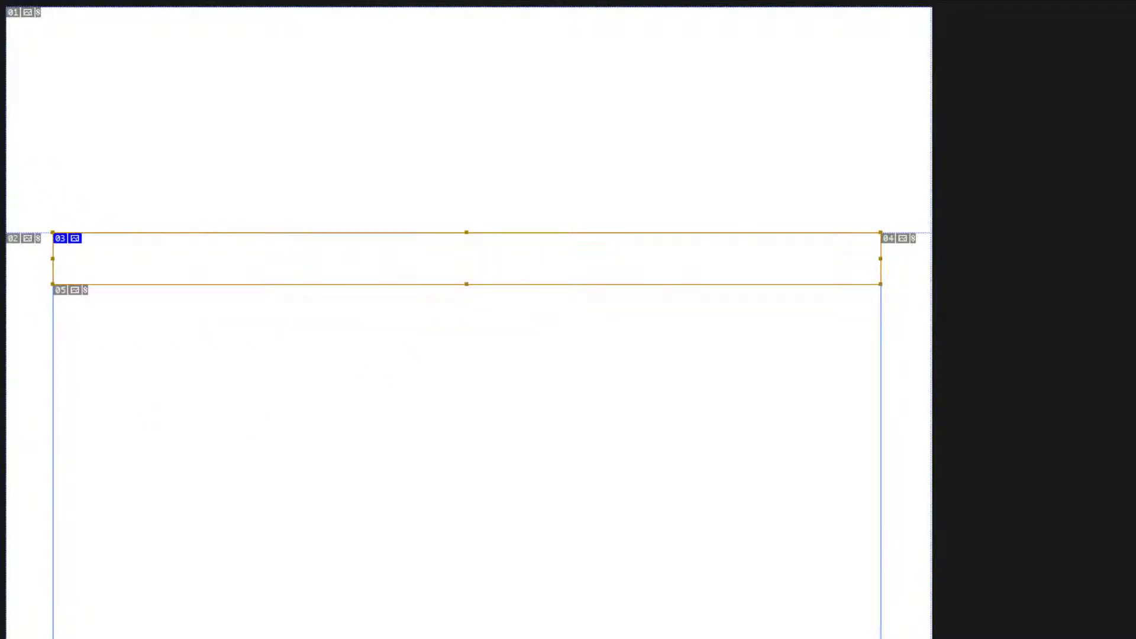
# Divide the top band vertically into 6 equal slices.
pyautogui.rightClick(275, 253)
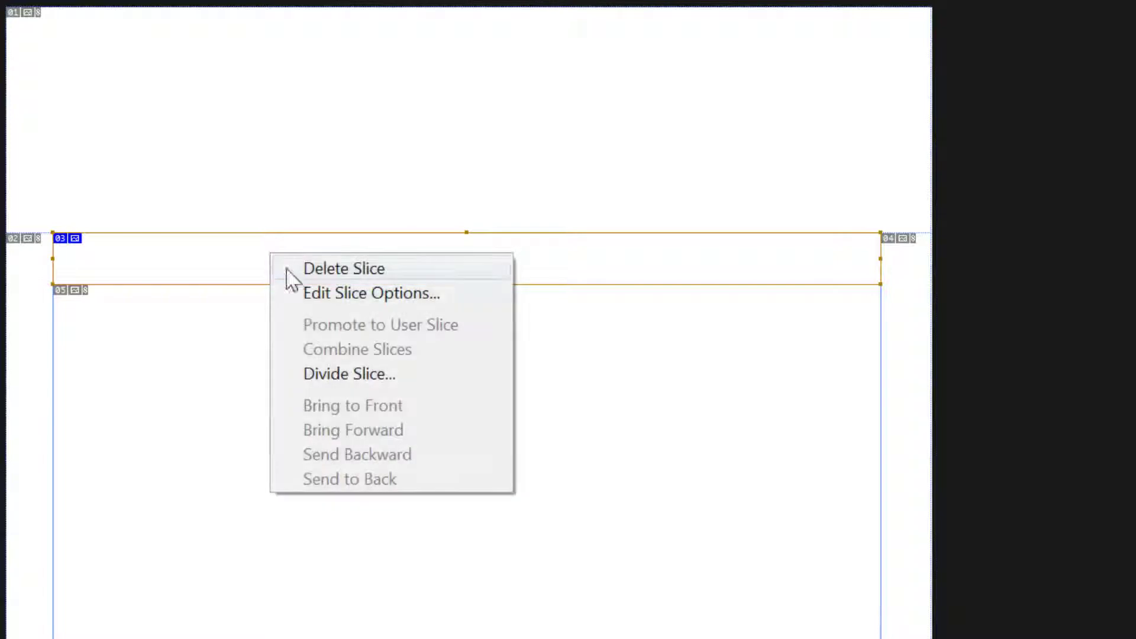
pyautogui.click(324, 374)
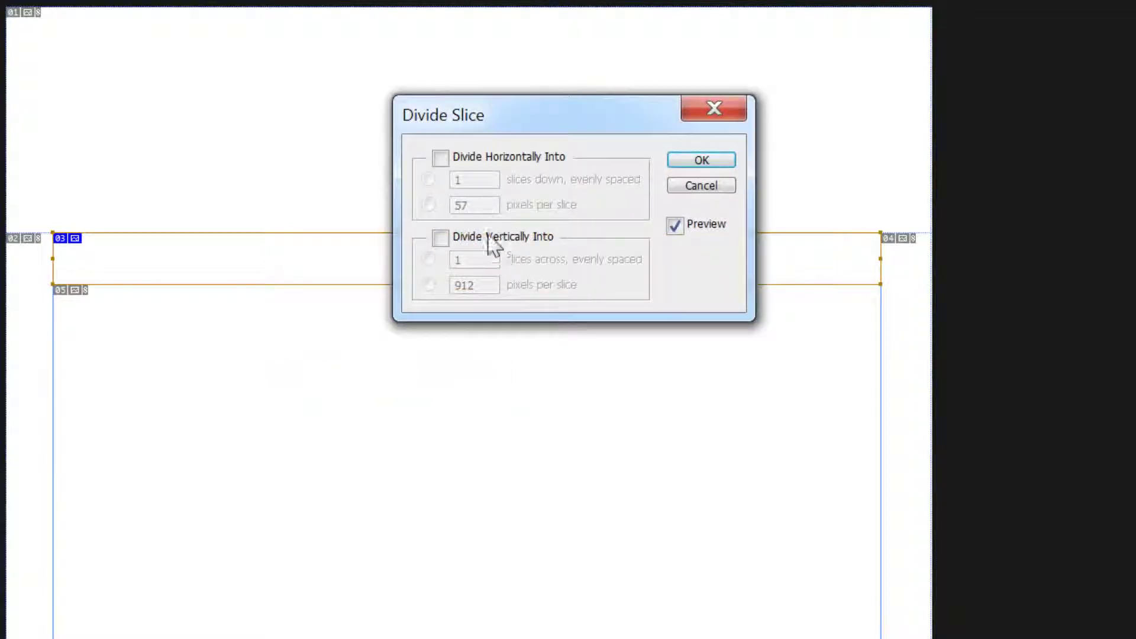
pyautogui.click(486, 236)
pyautogui.write('6')
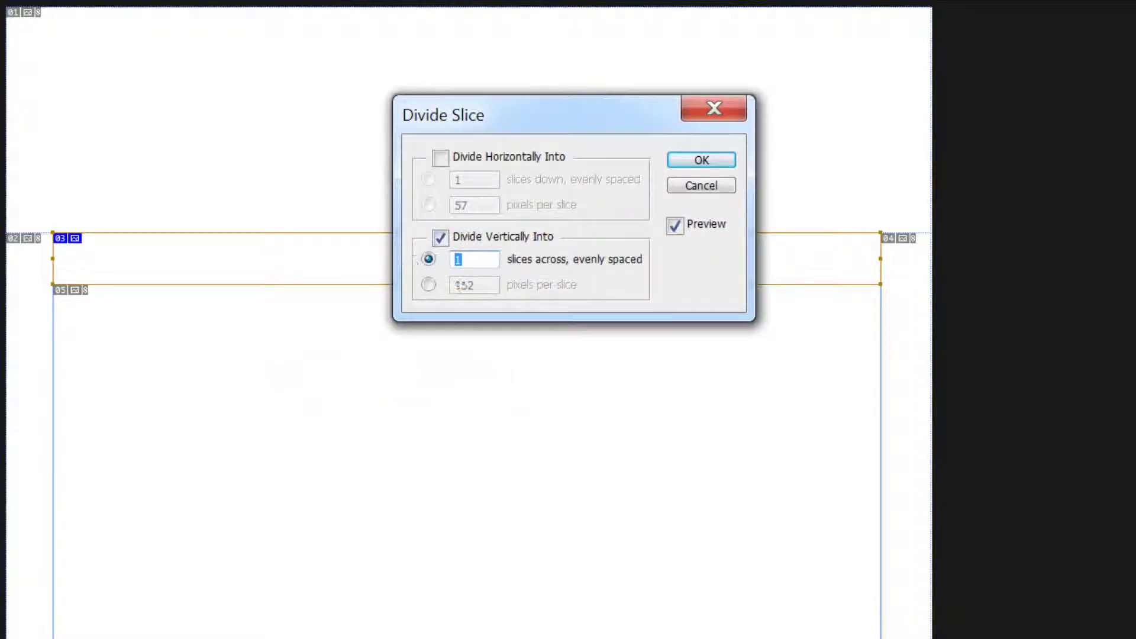
pyautogui.click(697, 173)
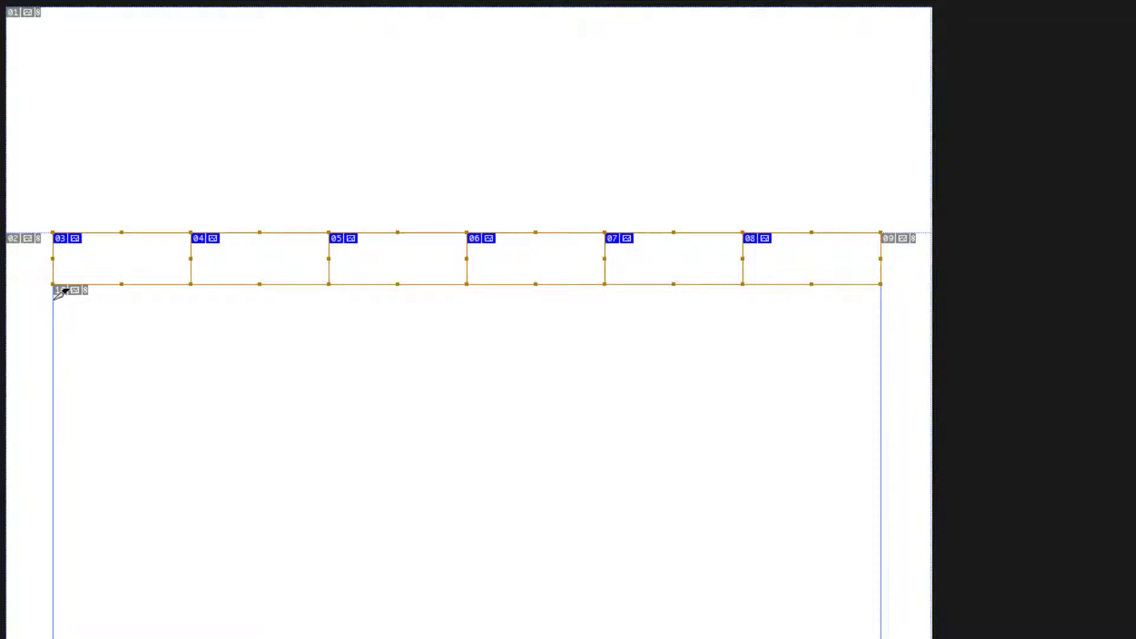
# Draw two full-width slices below and divide the lower one into 3 columns.
pyautogui.moveTo(53, 299); pyautogui.dragTo(880, 450)
pyautogui.moveTo(53, 477)
pyautogui.mouseDown()
pyautogui.moveTo(805, 637)
pyautogui.moveTo(881, 638)
pyautogui.mouseUp()
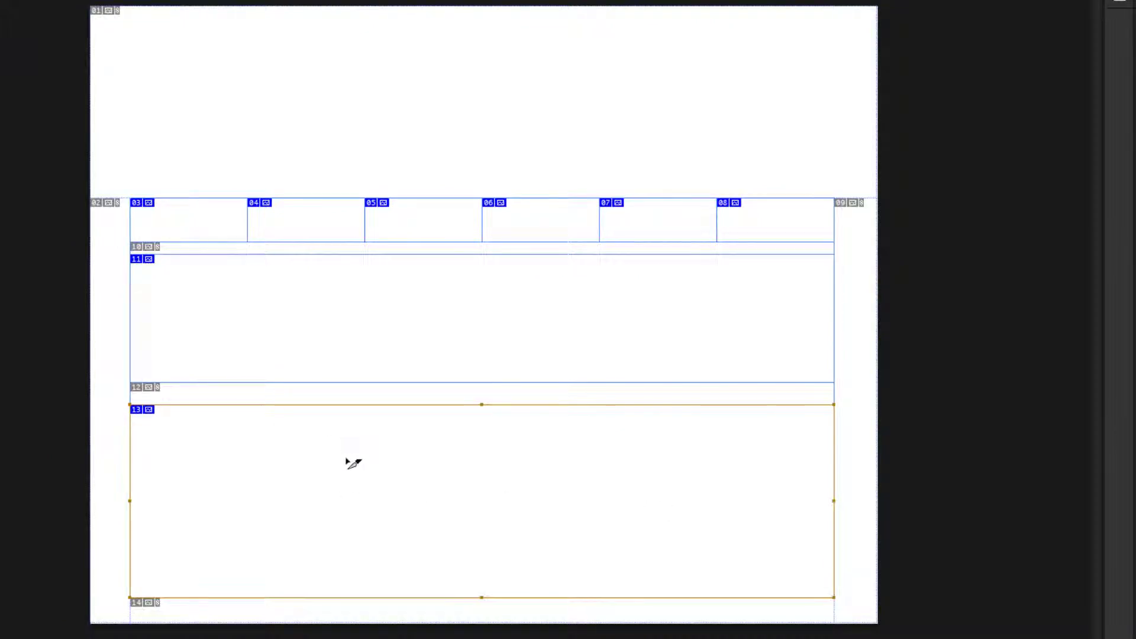
pyautogui.rightClick(410, 557)
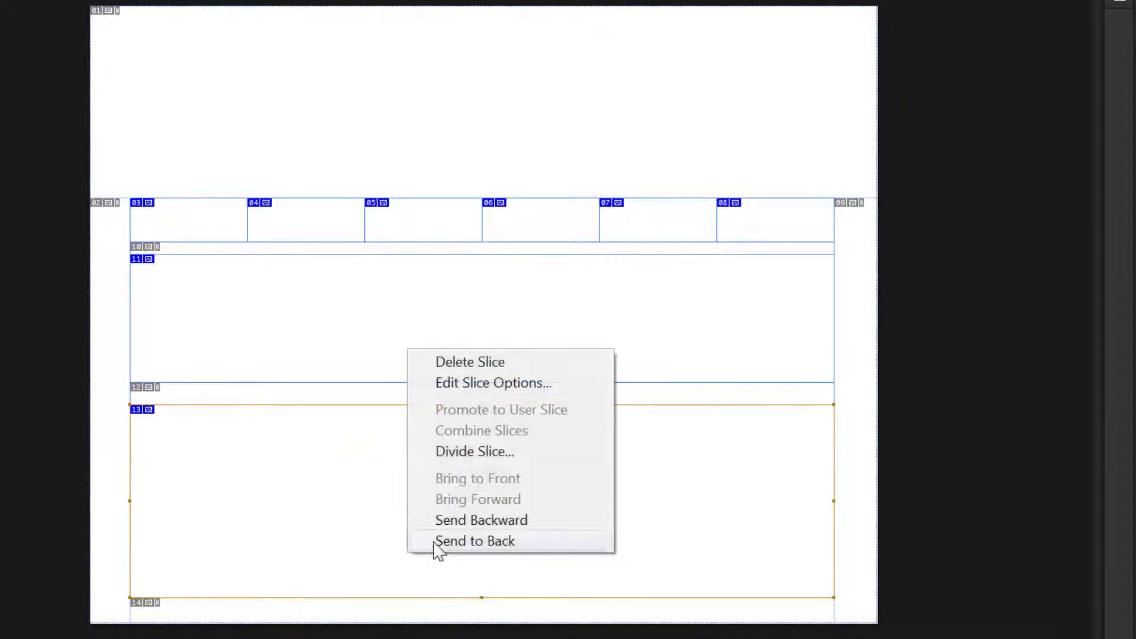
pyautogui.click(466, 454)
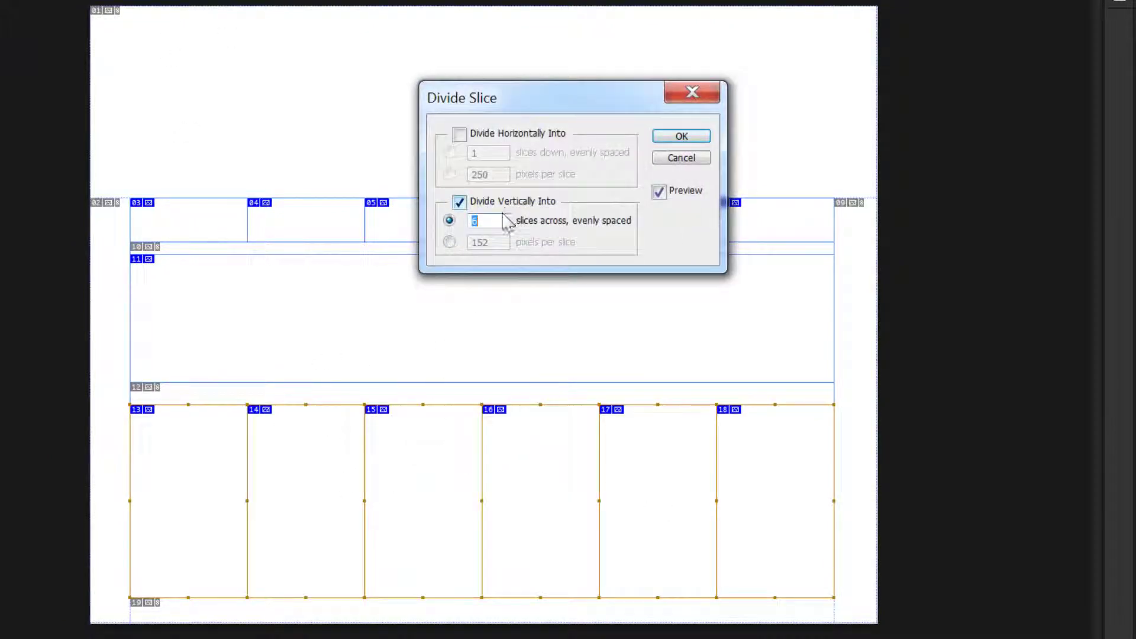
pyautogui.write('3')
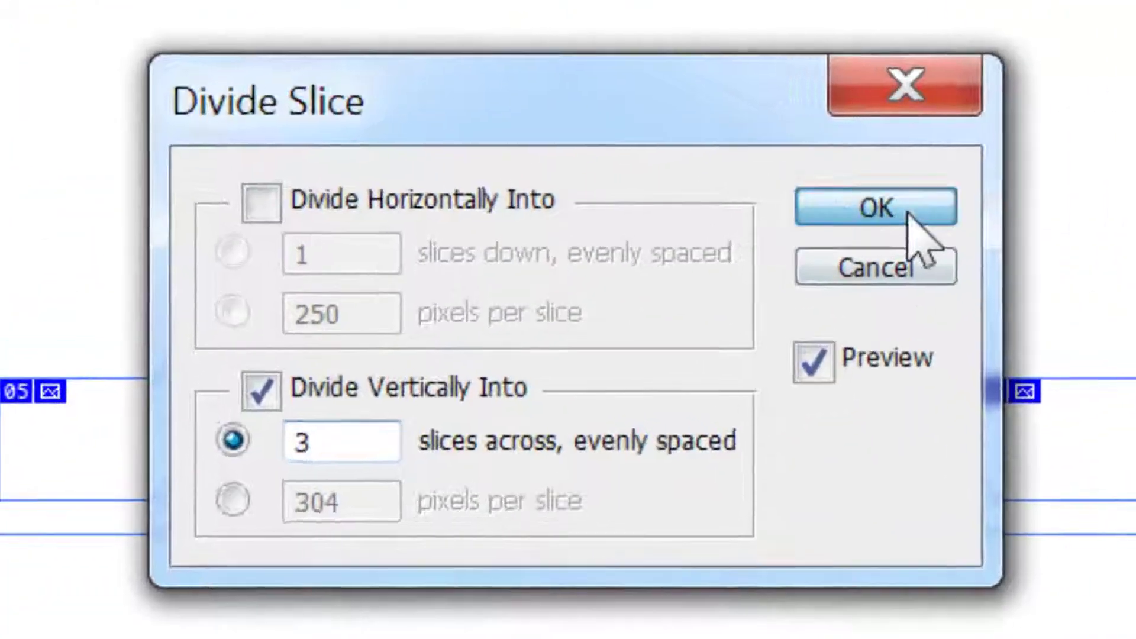
pyautogui.click(793, 178)
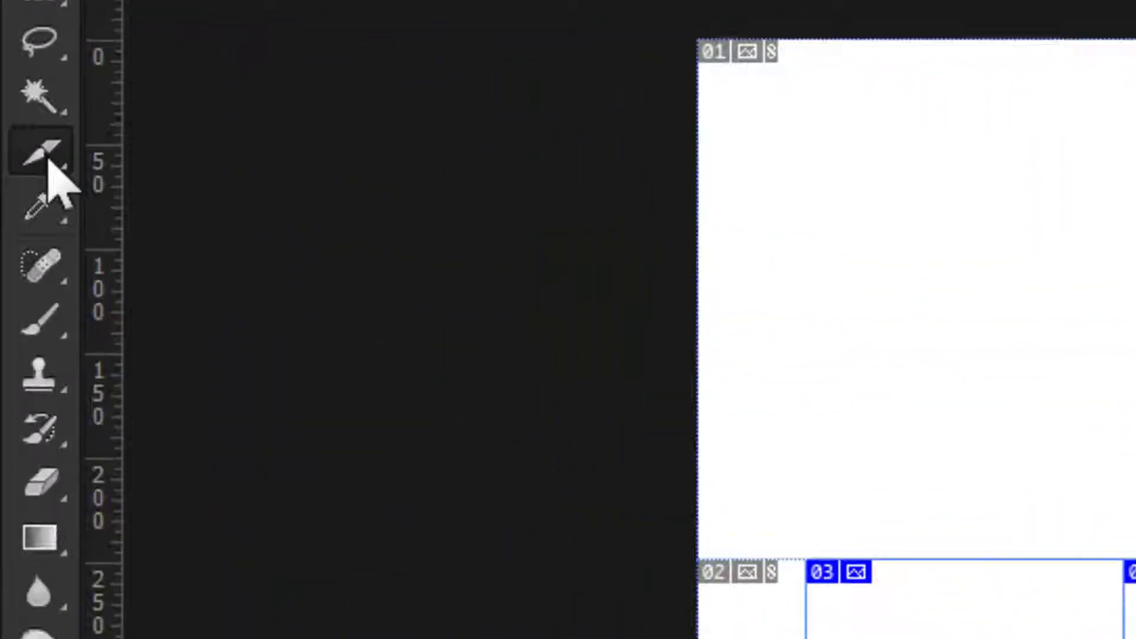
# With the Slice Select Tool, extend the wide middle slice down to meet the three-column row.
pyautogui.rightClick(13, 124)
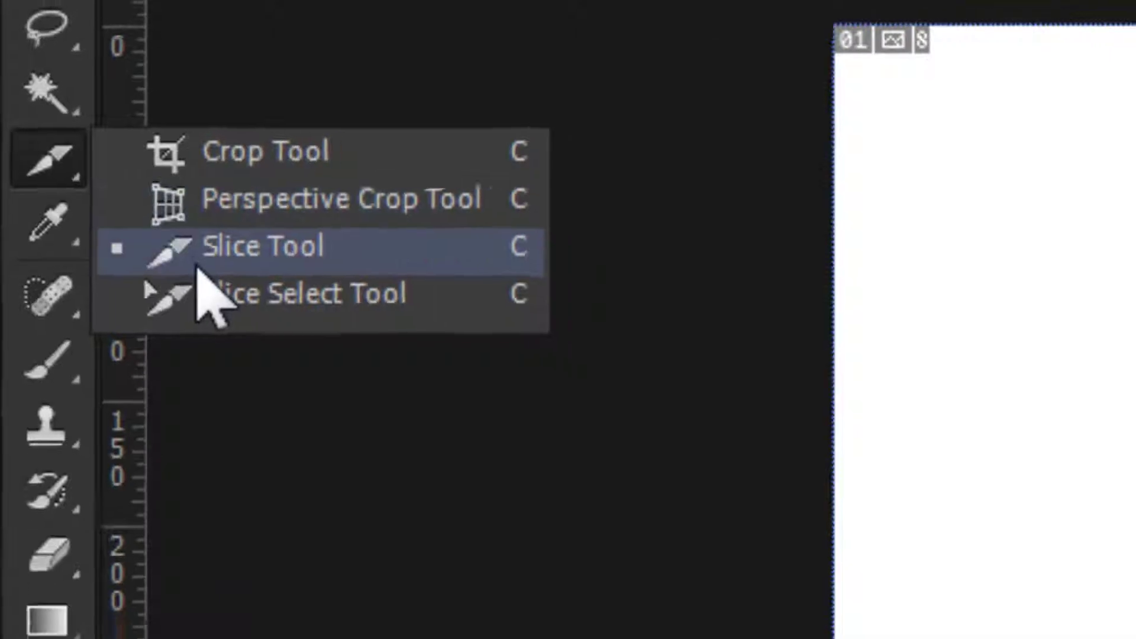
pyautogui.click(201, 255)
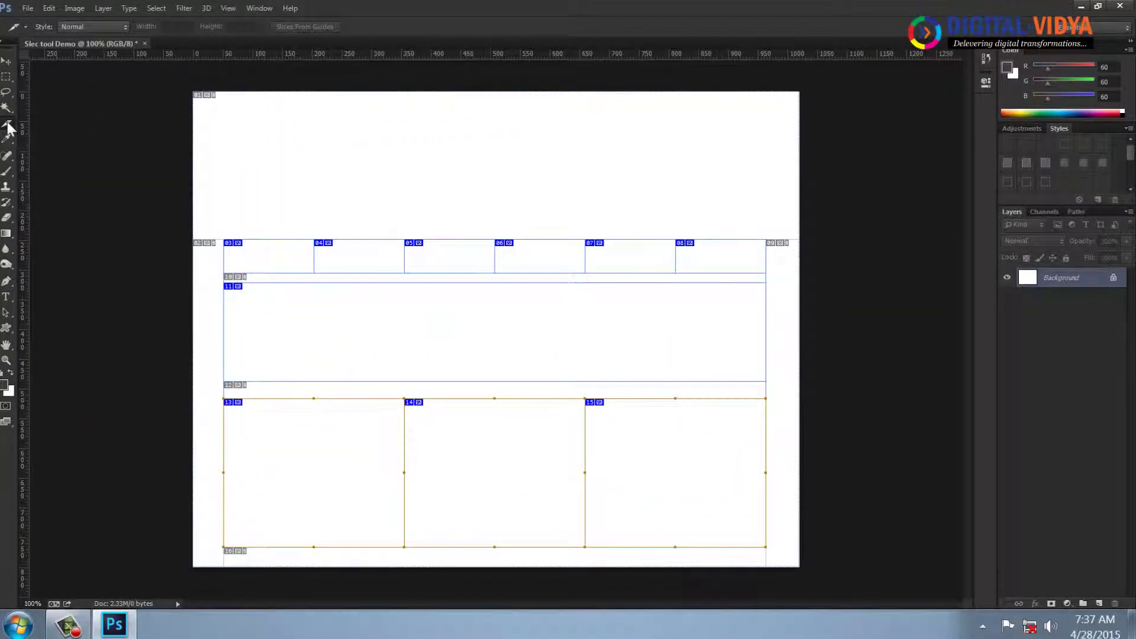
pyautogui.rightClick(8, 126)
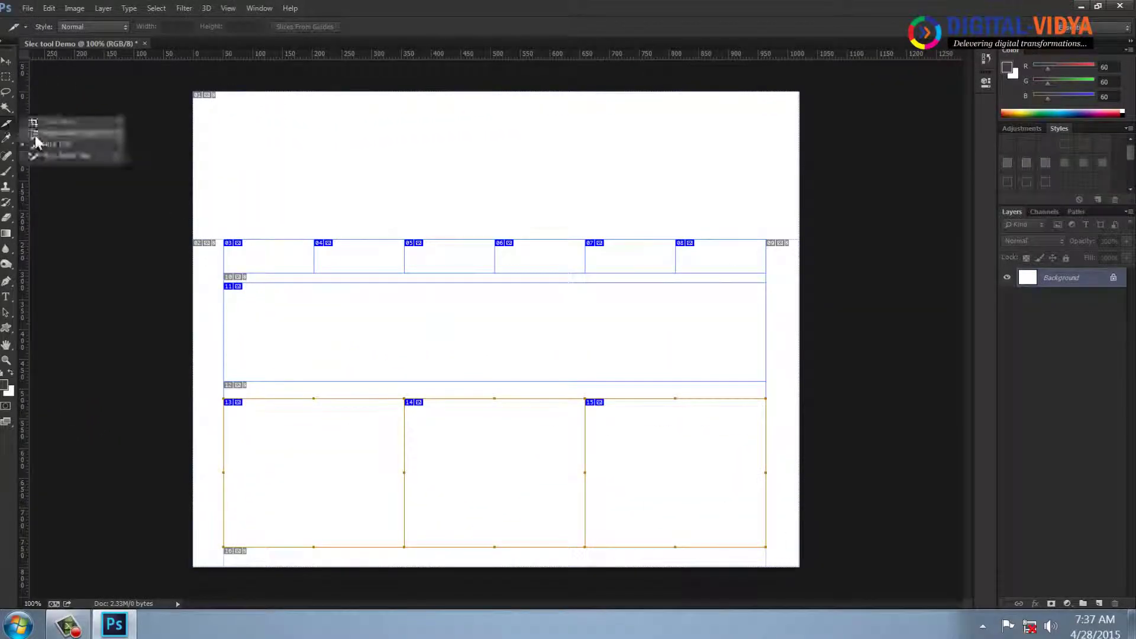
pyautogui.click(40, 153)
pyautogui.click(274, 257)
pyautogui.click(476, 263)
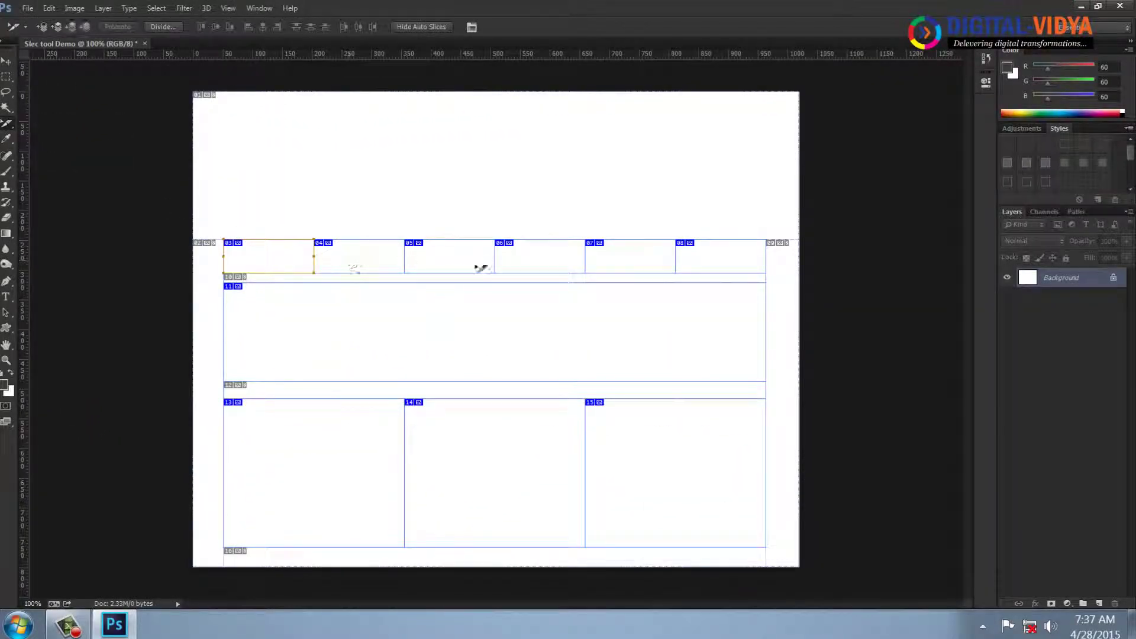
pyautogui.click(737, 269)
pyautogui.moveTo(496, 381); pyautogui.dragTo(496, 393)
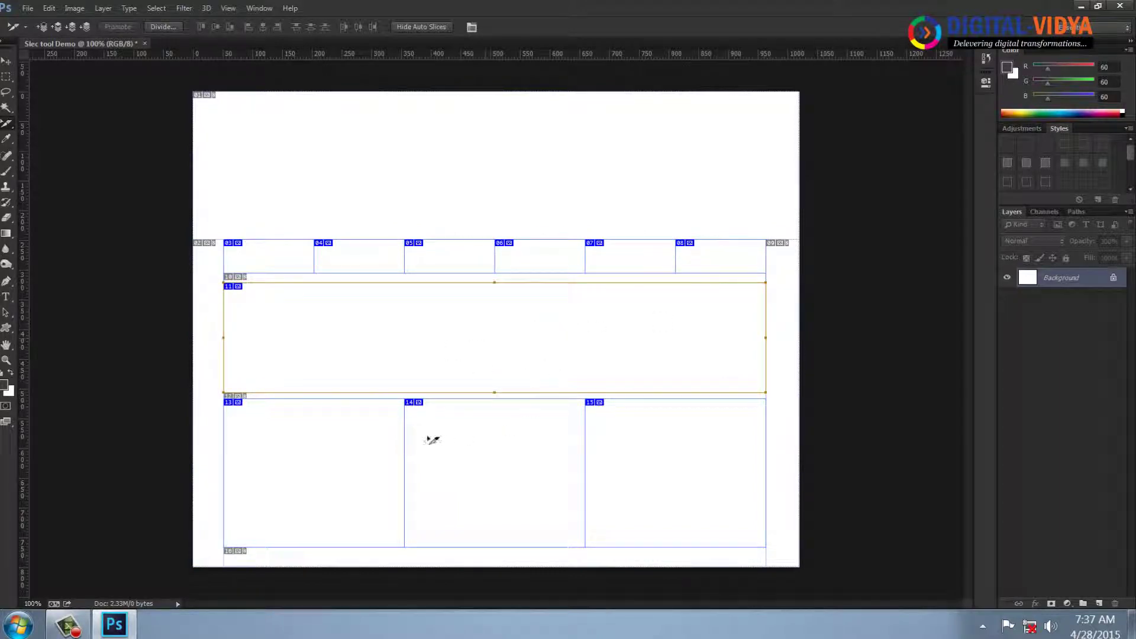
# Check bottom-row slices 13, 14 and 15, then return to the Slice Tool.
pyautogui.click(379, 438)
pyautogui.click(457, 440)
pyautogui.click(641, 460)
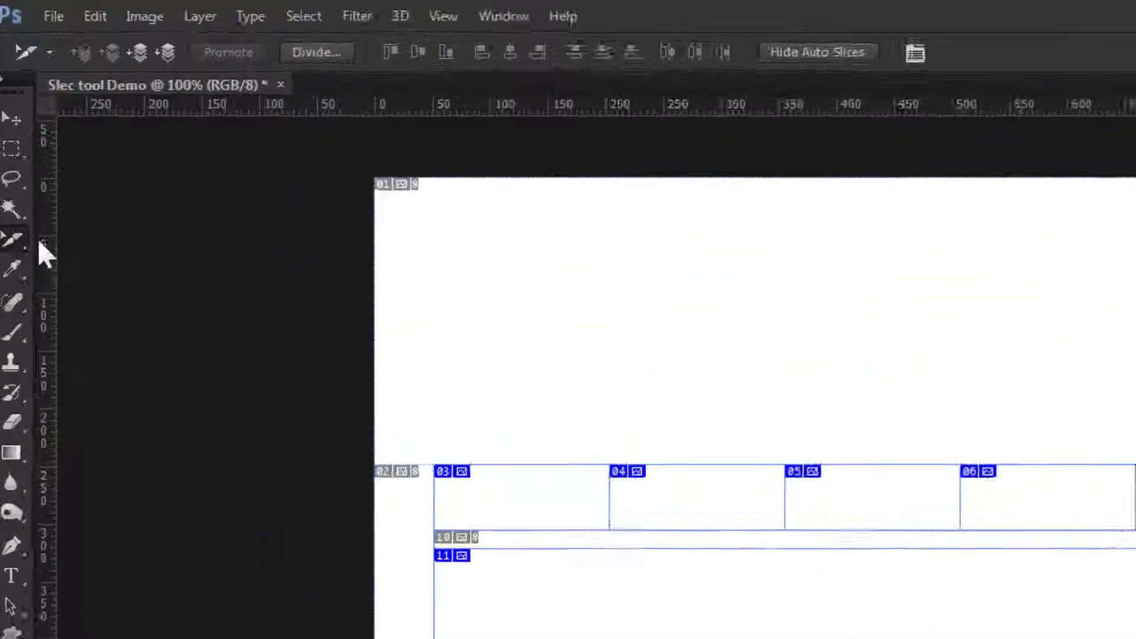
pyautogui.rightClick(8, 125)
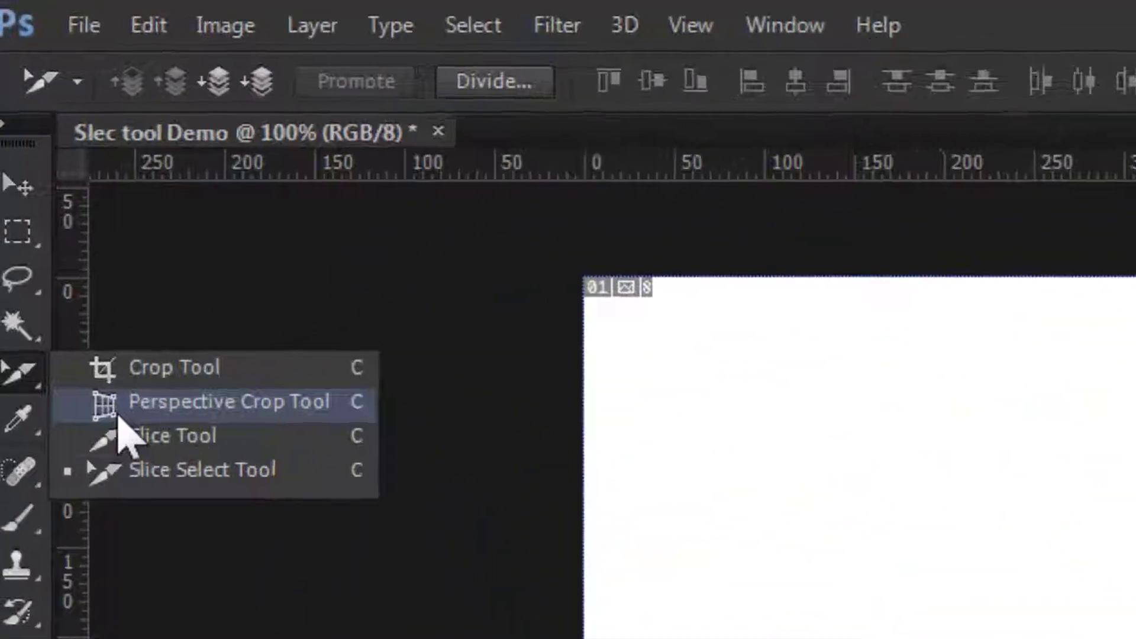
pyautogui.click(39, 140)
# Draw a tall banner slice above the six-column row and a thin strip slice across the page top.
pyautogui.moveTo(223, 237)
pyautogui.mouseDown()
pyautogui.moveTo(776, 155)
pyautogui.moveTo(767, 148)
pyautogui.mouseUp()
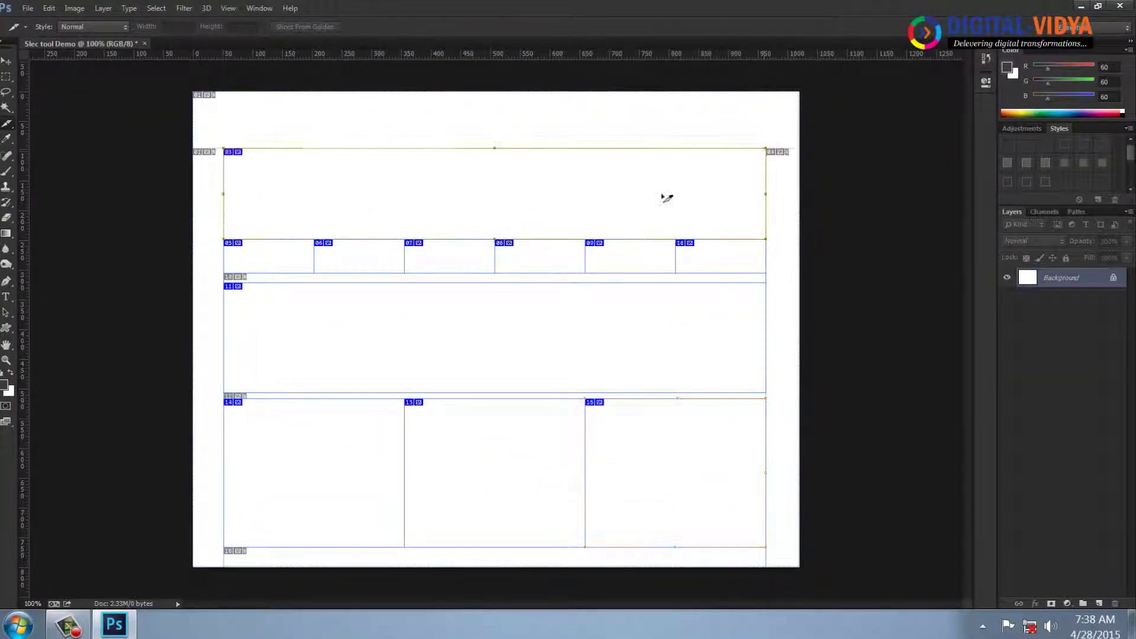
pyautogui.moveTo(663, 197); pyautogui.dragTo(663, 195)
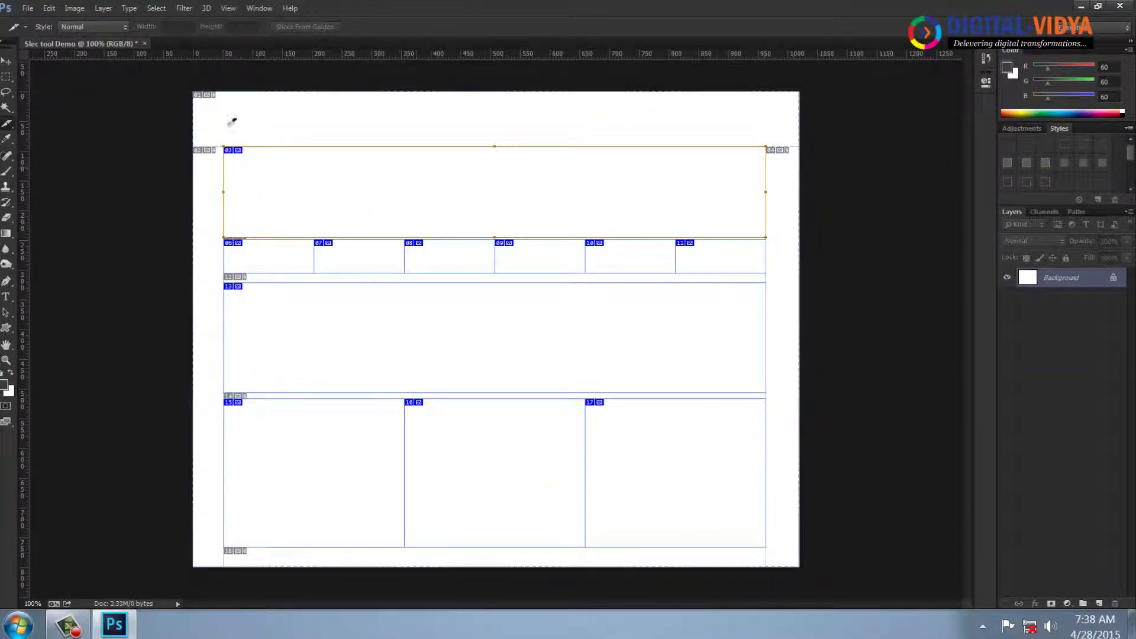
pyautogui.moveTo(225, 138); pyautogui.dragTo(772, 108)
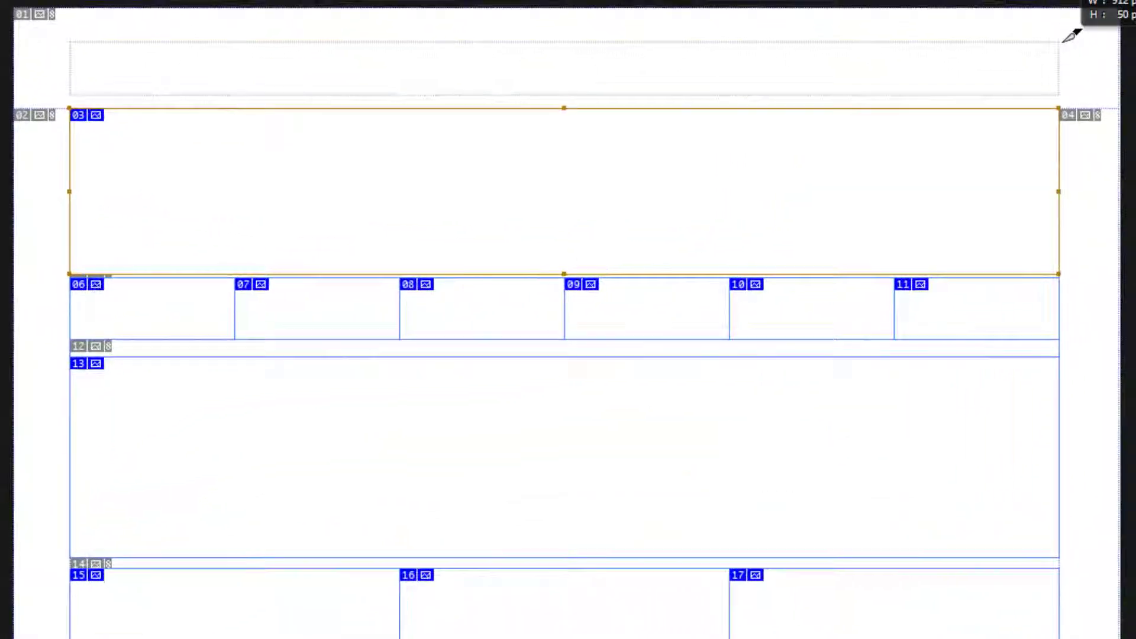
pyautogui.moveTo(1072, 36); pyautogui.dragTo(1072, 36)
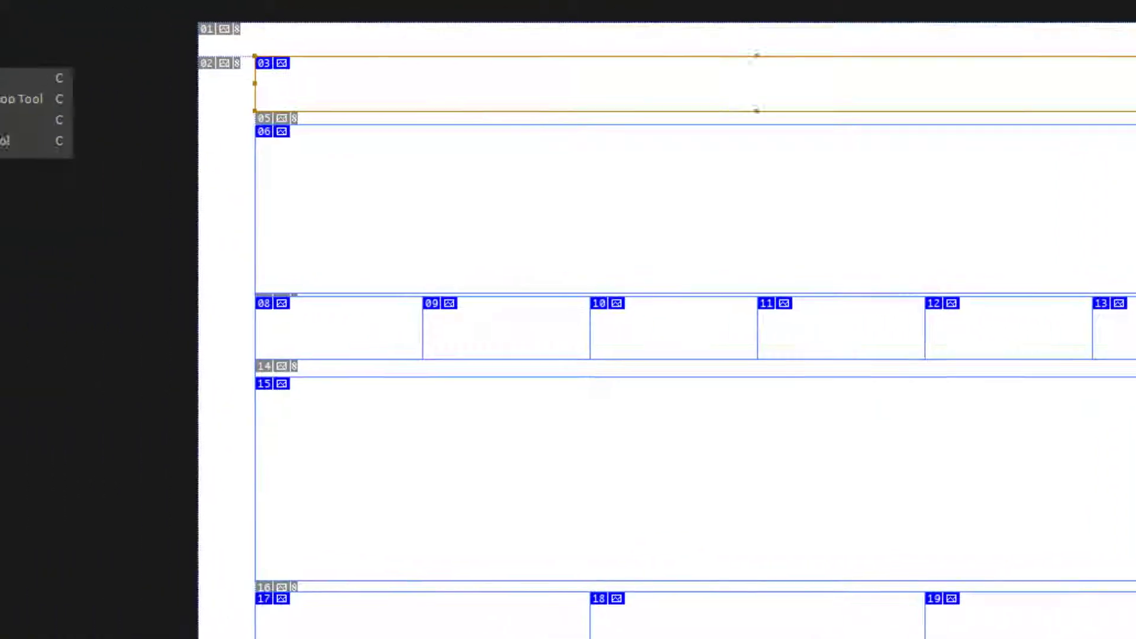
# Use Divide Slice to split the thin top strip vertically into 2 slices, 03 and 04.
pyautogui.click(119, 154)
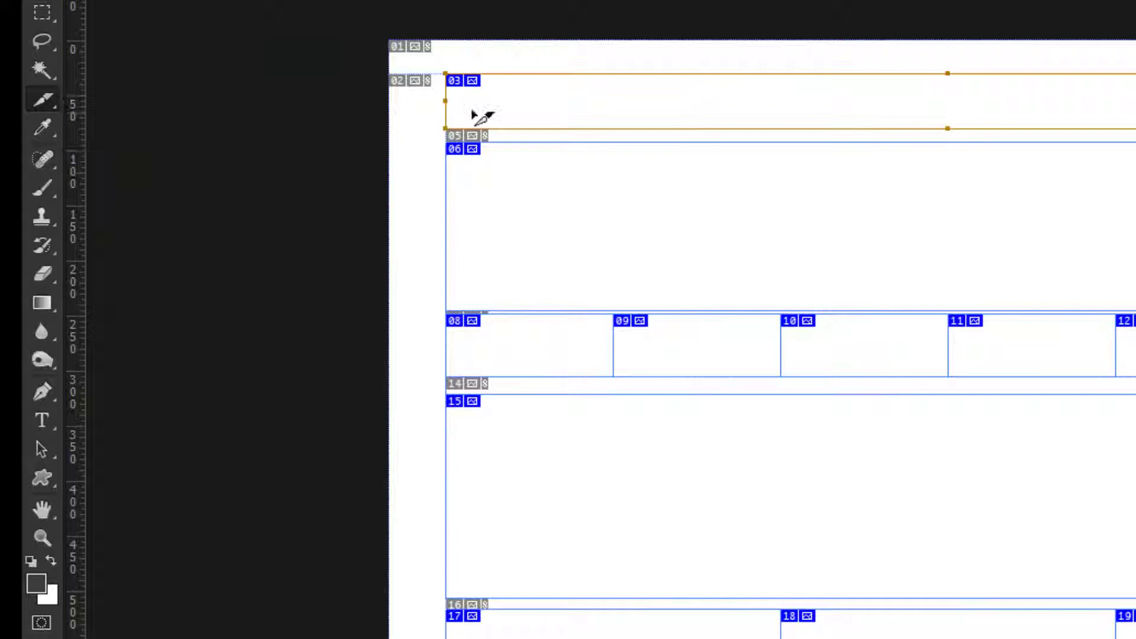
pyautogui.rightClick(516, 100)
pyautogui.click(580, 247)
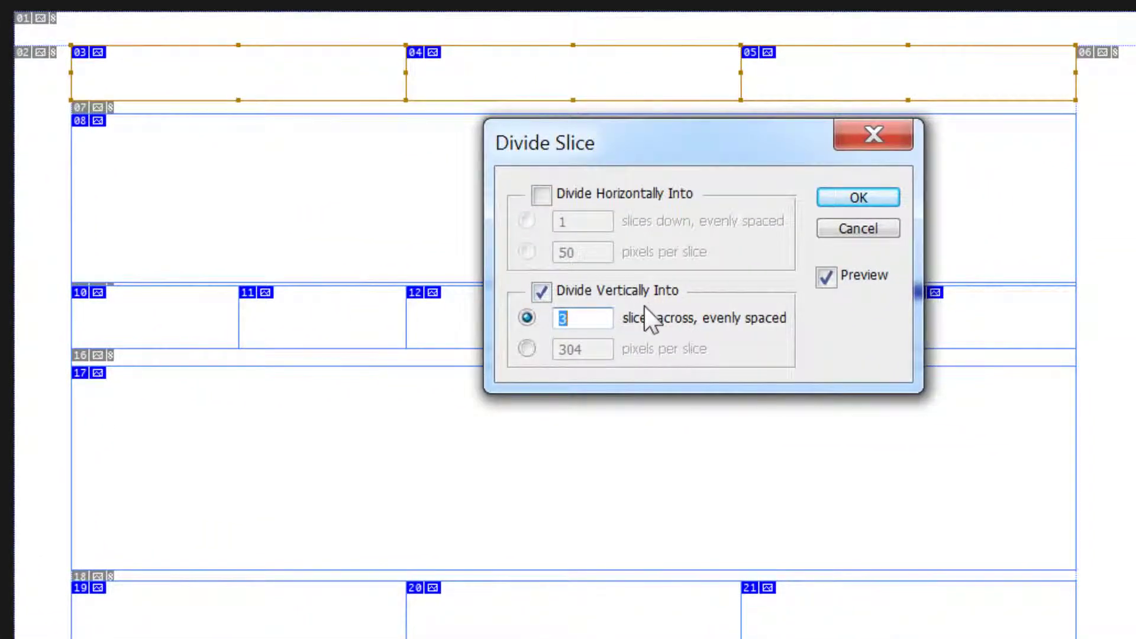
pyautogui.write('2')
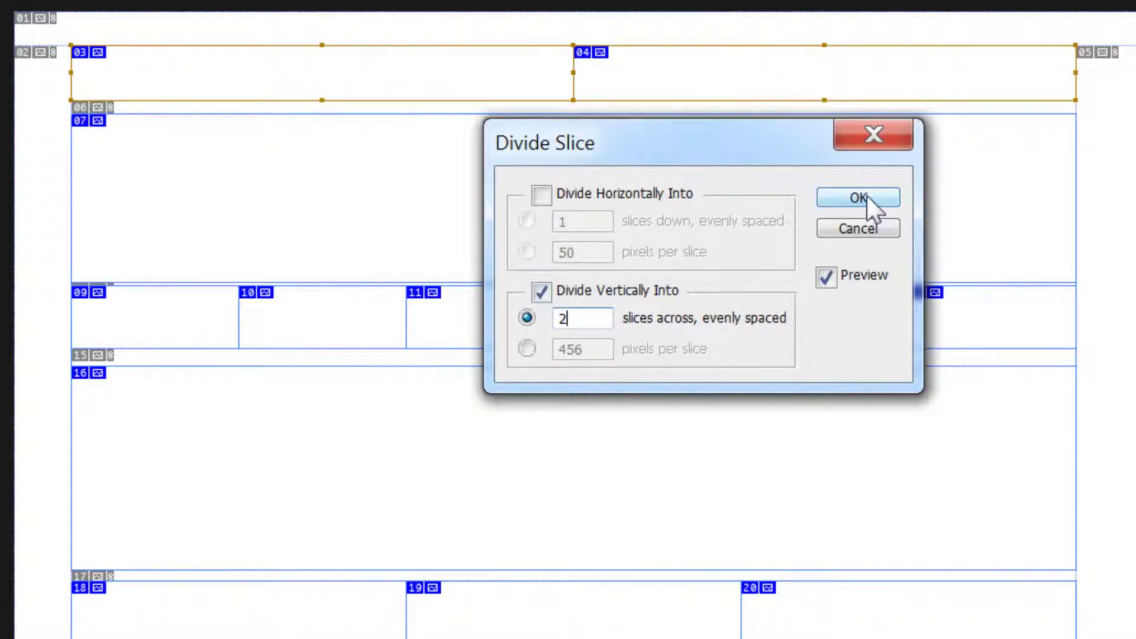
pyautogui.click(857, 197)
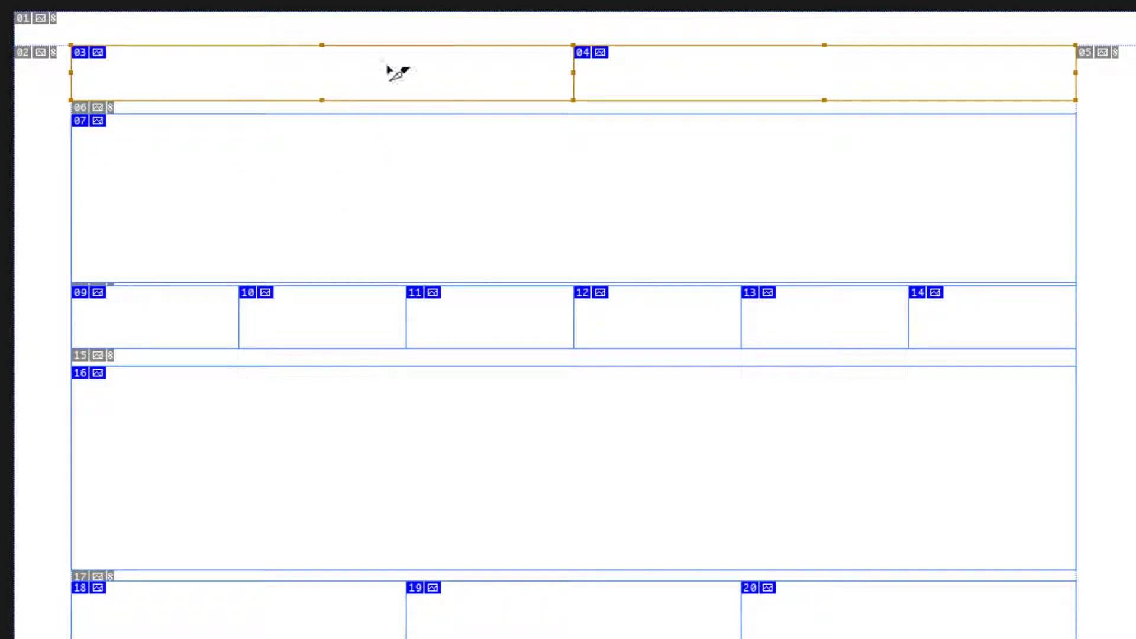
pyautogui.click(662, 74)
pyautogui.doubleClick(657, 71)
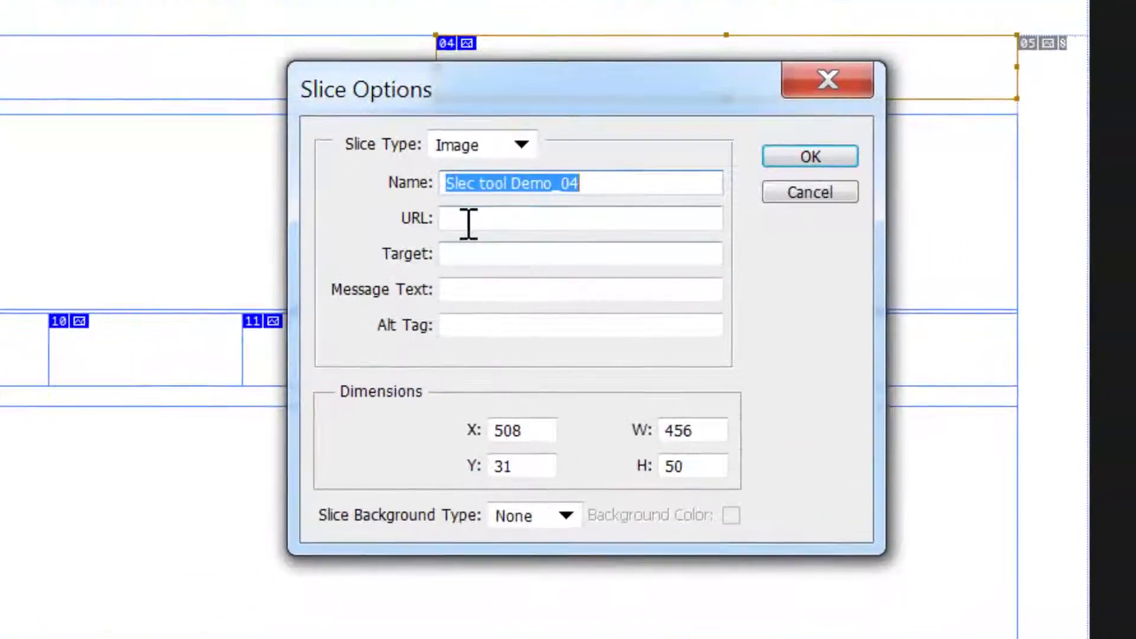
pyautogui.click(594, 200)
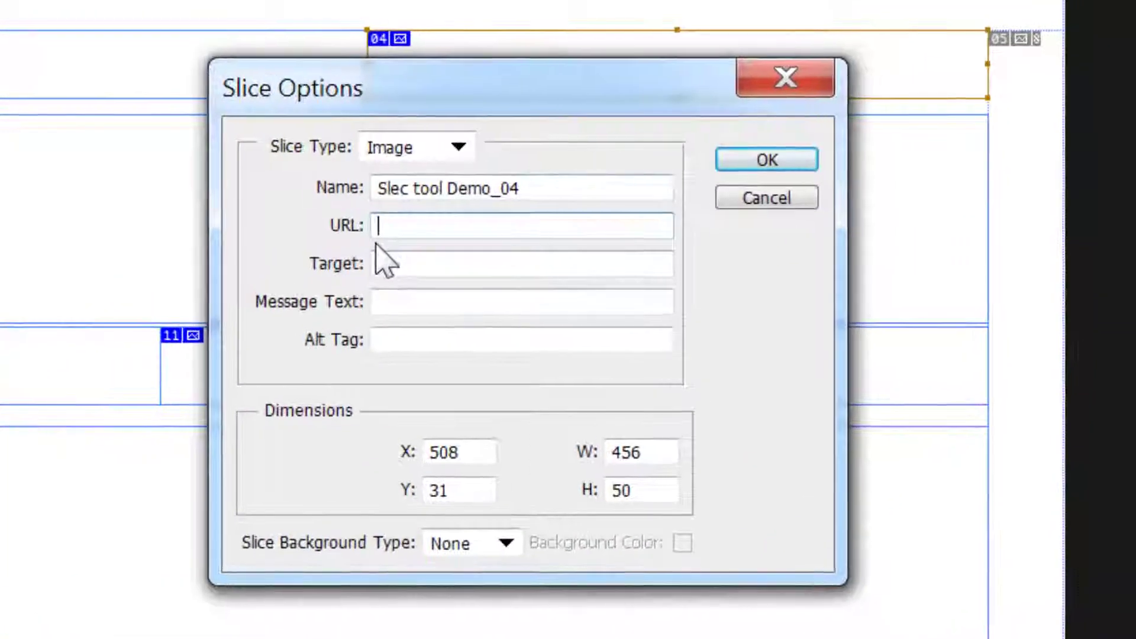
pyautogui.write('www.')
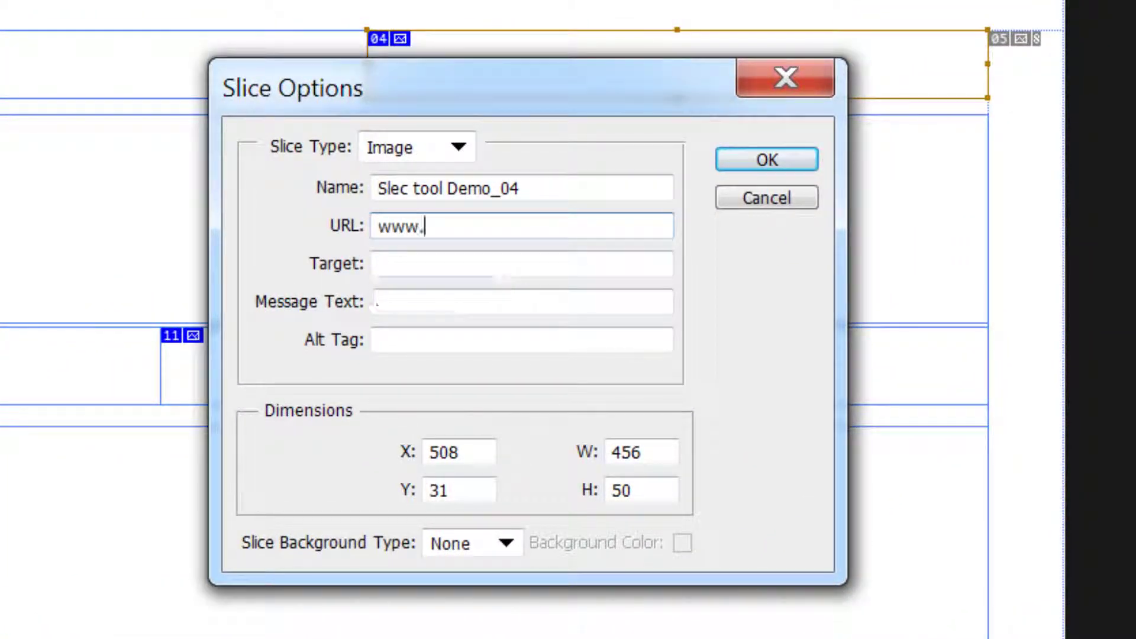
pyautogui.write('digital')
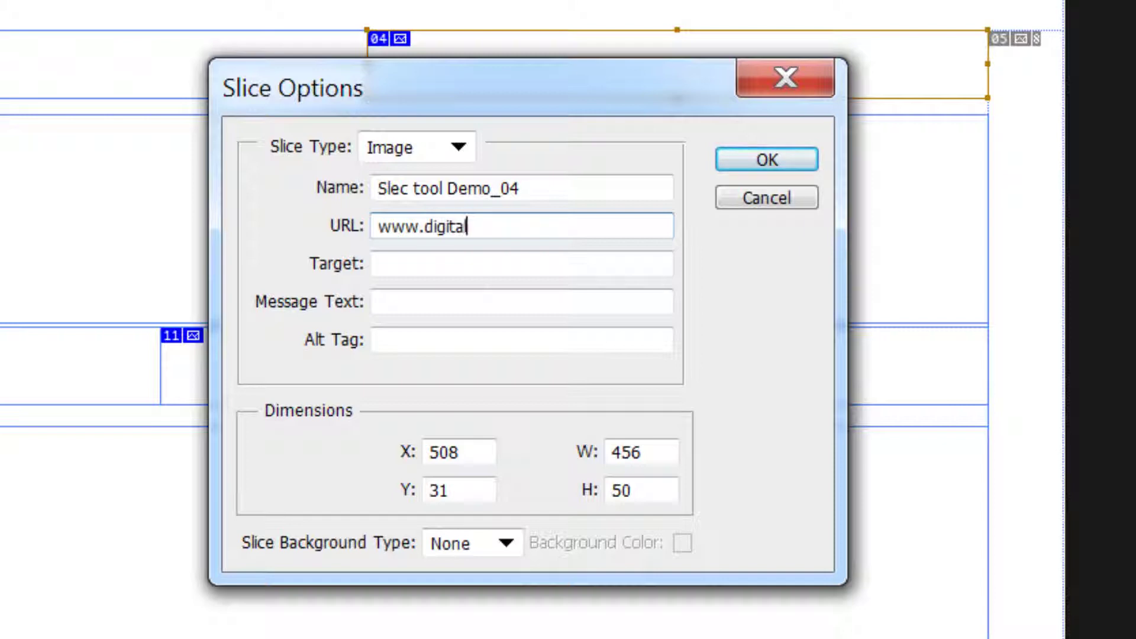
pyautogui.write('-vidya')
pyautogui.write('.v')
pyautogui.press('BackSpace')
pyautogui.write('com')
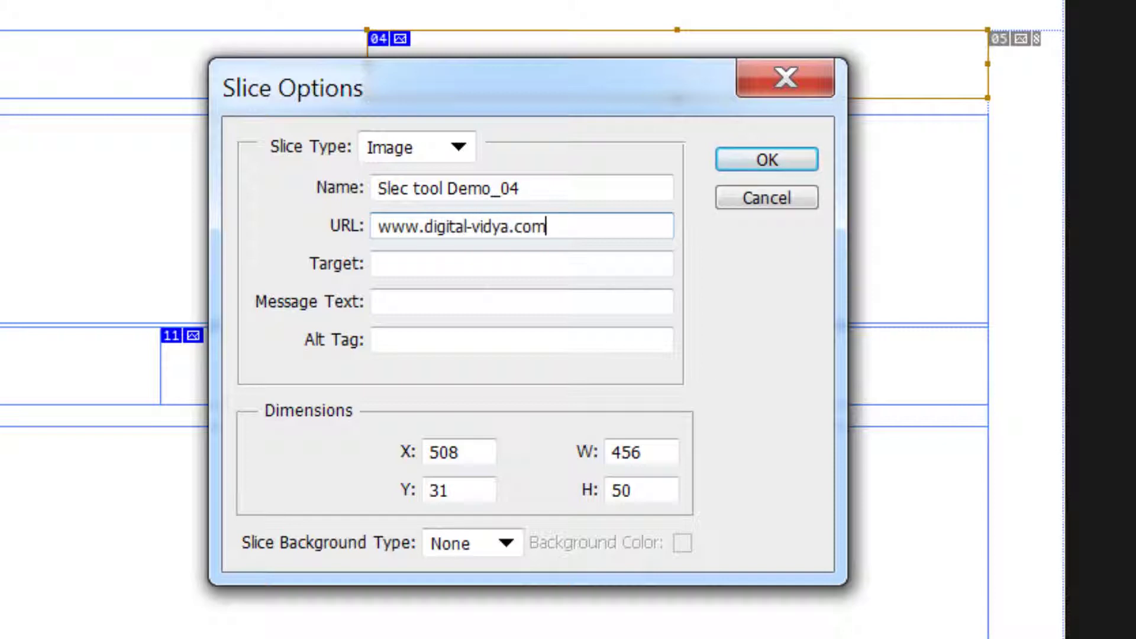
pyautogui.click(760, 166)
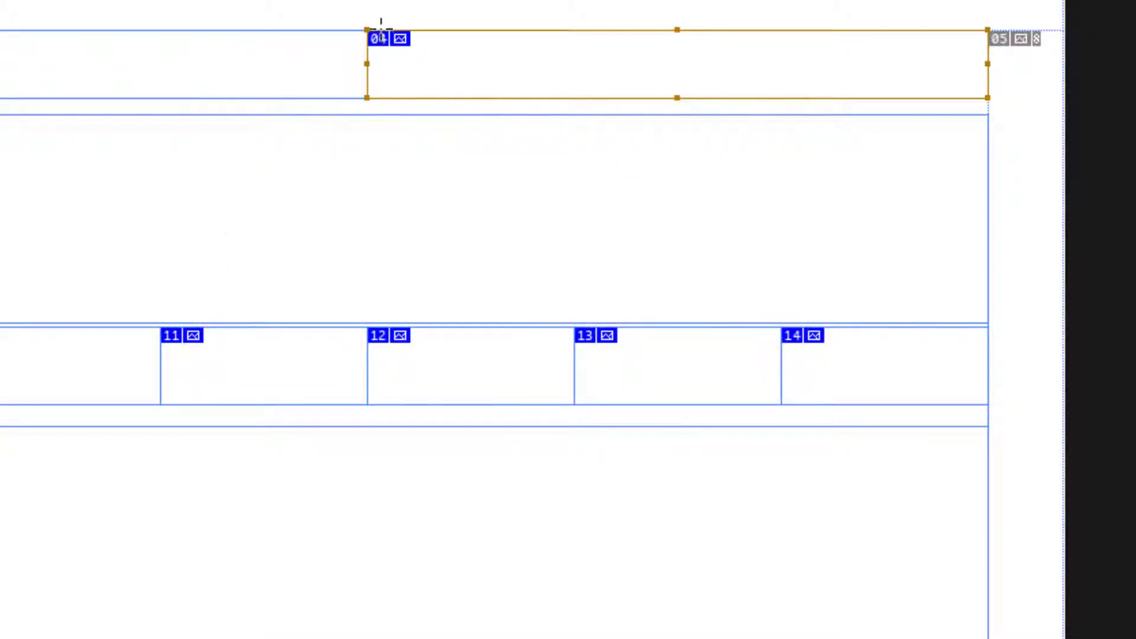
# Fill a marquee over slice 04 with the dark grey foreground colour, then deselect.
pyautogui.moveTo(367, 30)
pyautogui.mouseDown()
pyautogui.moveTo(987, 111)
pyautogui.moveTo(988, 98)
pyautogui.mouseUp()
pyautogui.hotkey('alt', 'BackSpace')
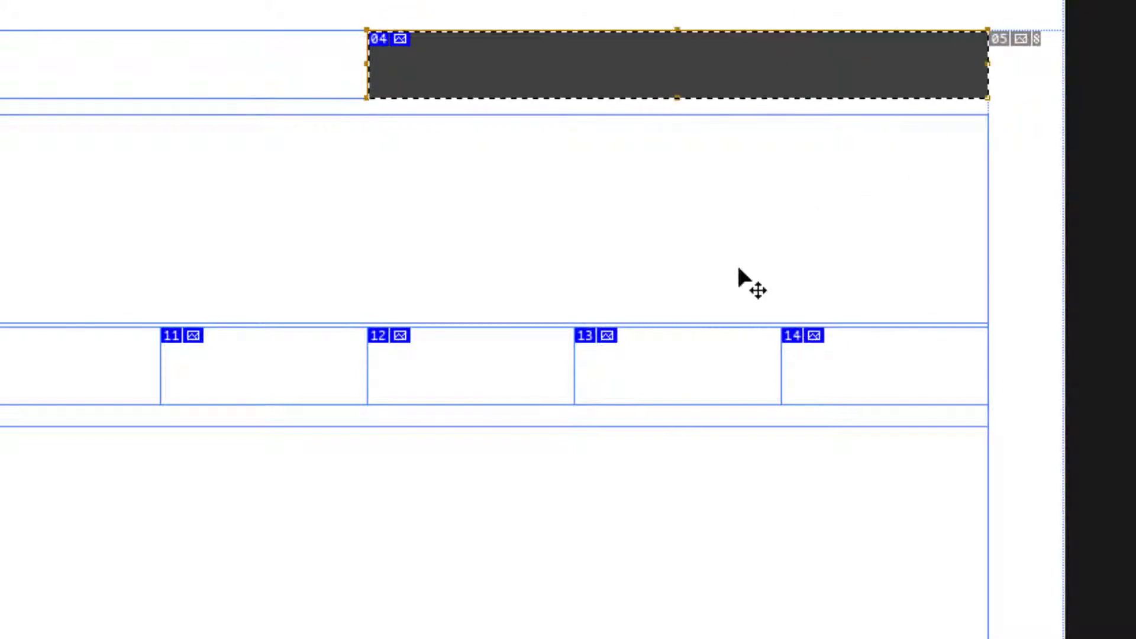
pyautogui.hotkey('ctrl', 'd')
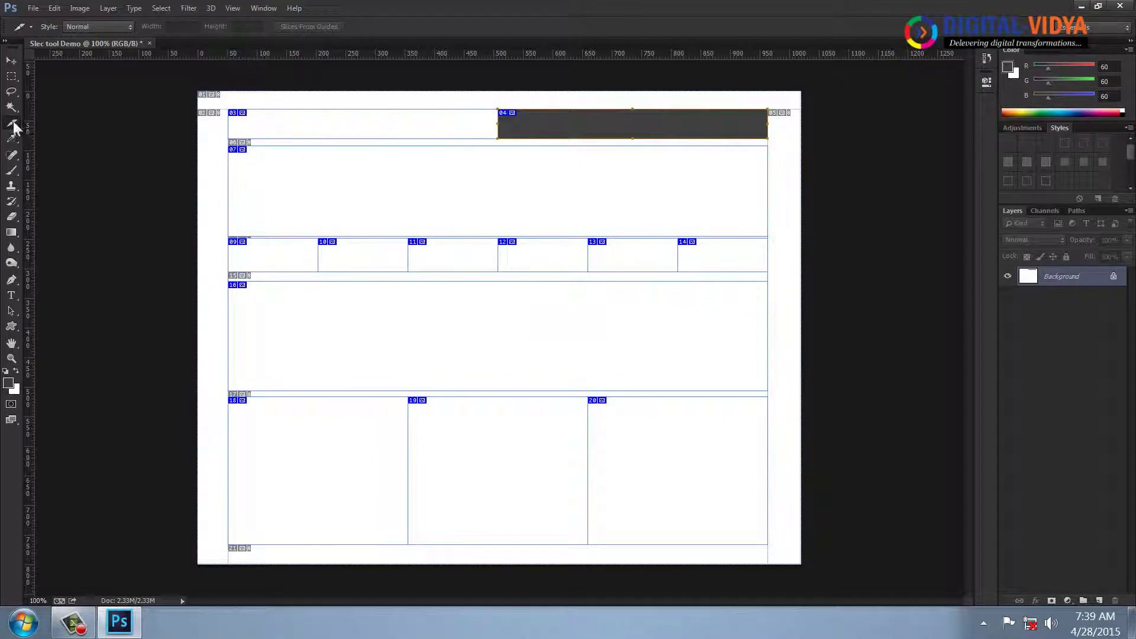
# Switch to the Slice Select Tool and select bottom-row slices, including 19 and 20.
pyautogui.rightClick(13, 125)
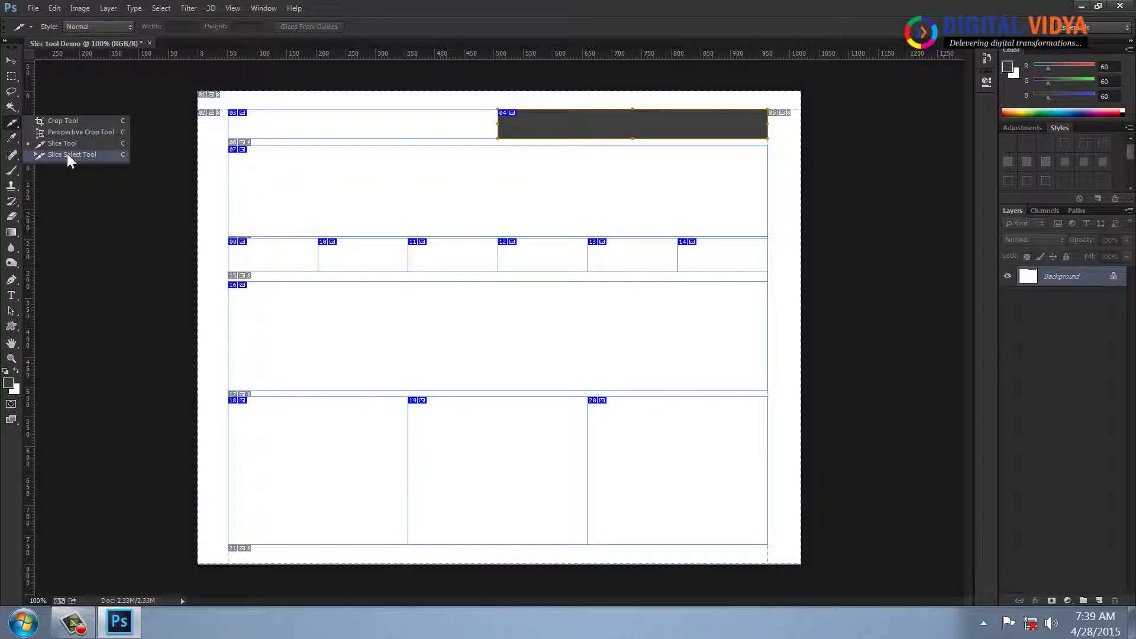
pyautogui.click(67, 155)
pyautogui.click(398, 355)
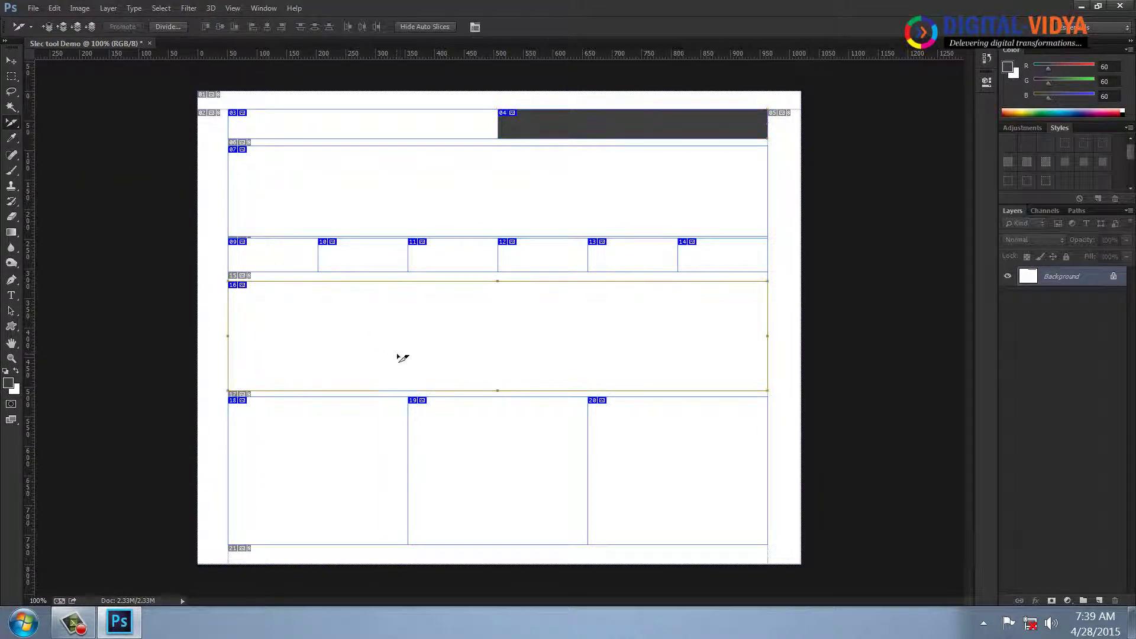
pyautogui.click(497, 477)
pyautogui.click(667, 475)
# Close the sliced document without saving and create a new 800 × 600 px document.
pyautogui.click(150, 44)
pyautogui.click(567, 236)
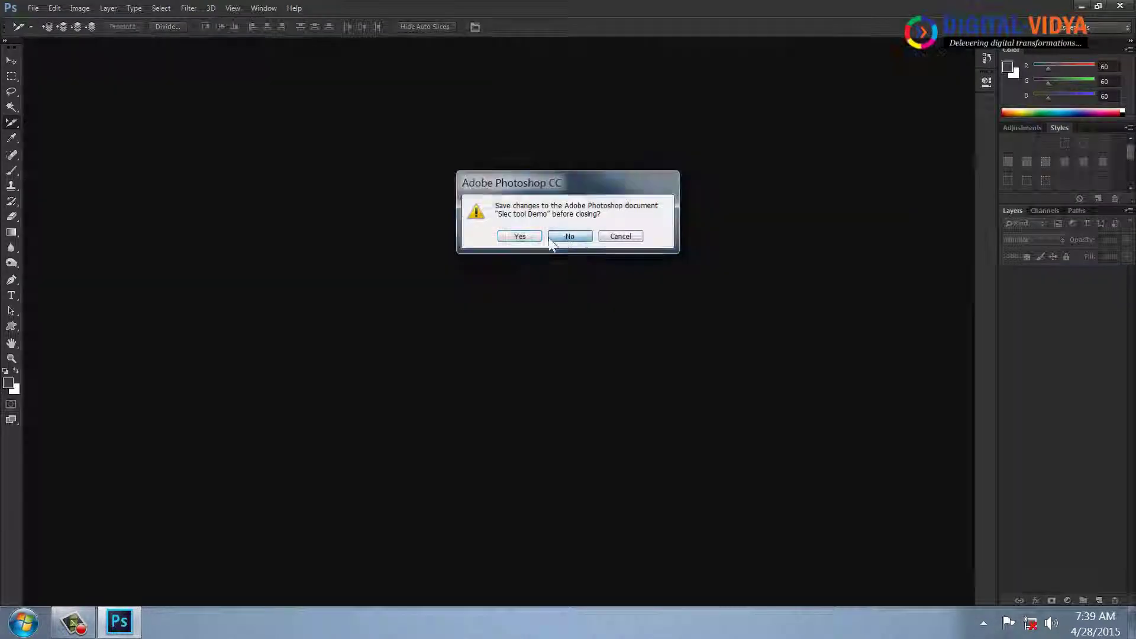
pyautogui.hotkey('ctrl', 'n')
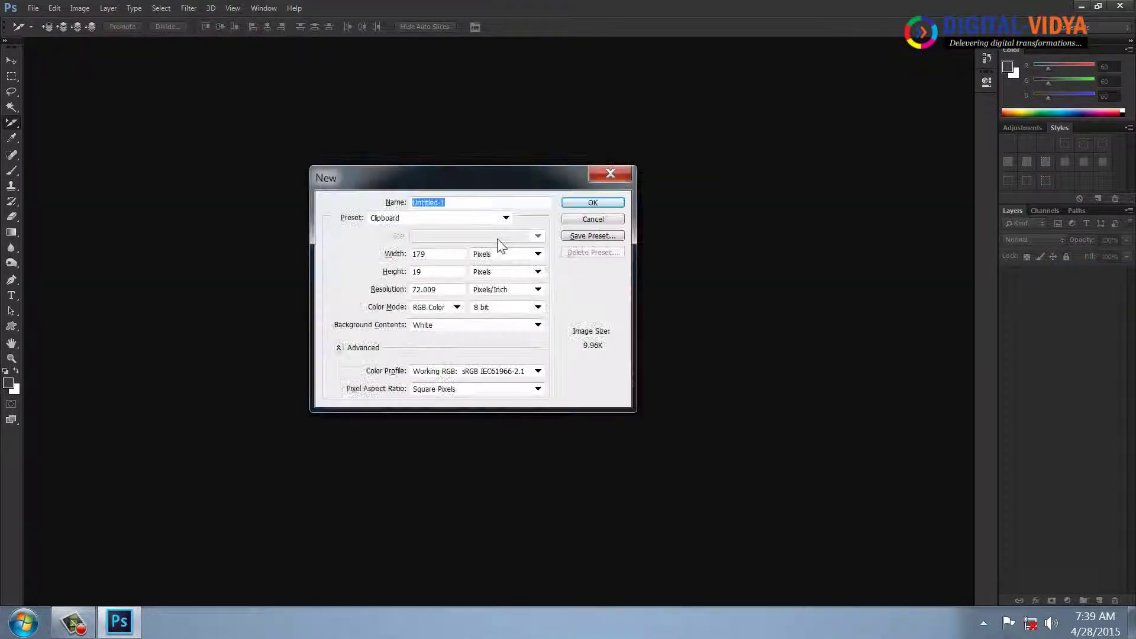
pyautogui.doubleClick(444, 253)
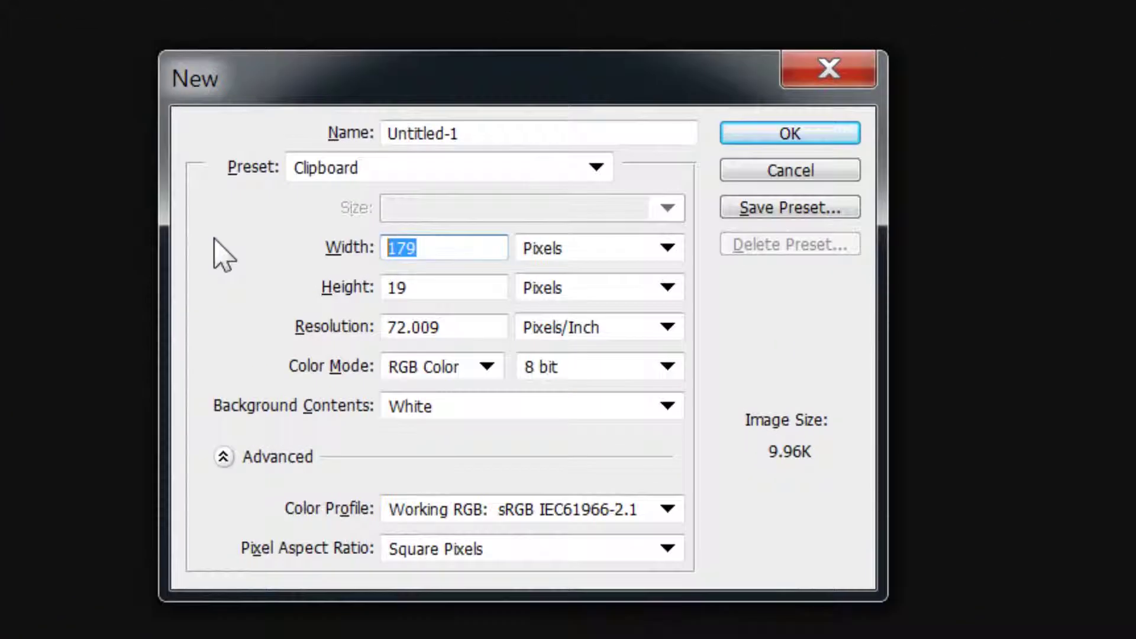
pyautogui.write('800')
pyautogui.press('Tab')
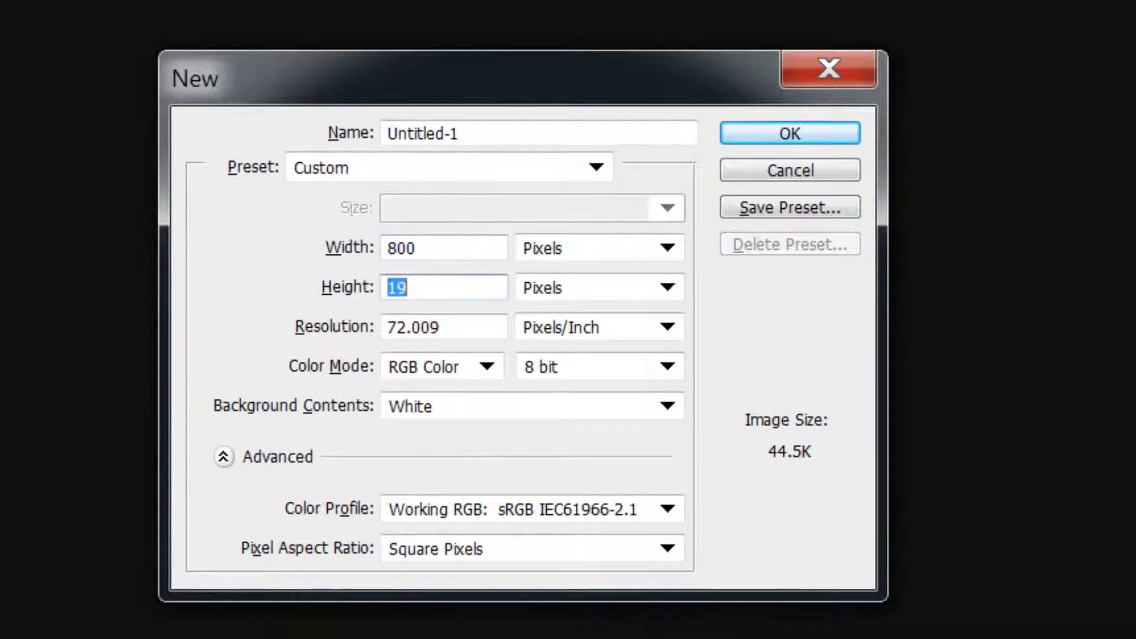
pyautogui.write('600')
pyautogui.press('Return')
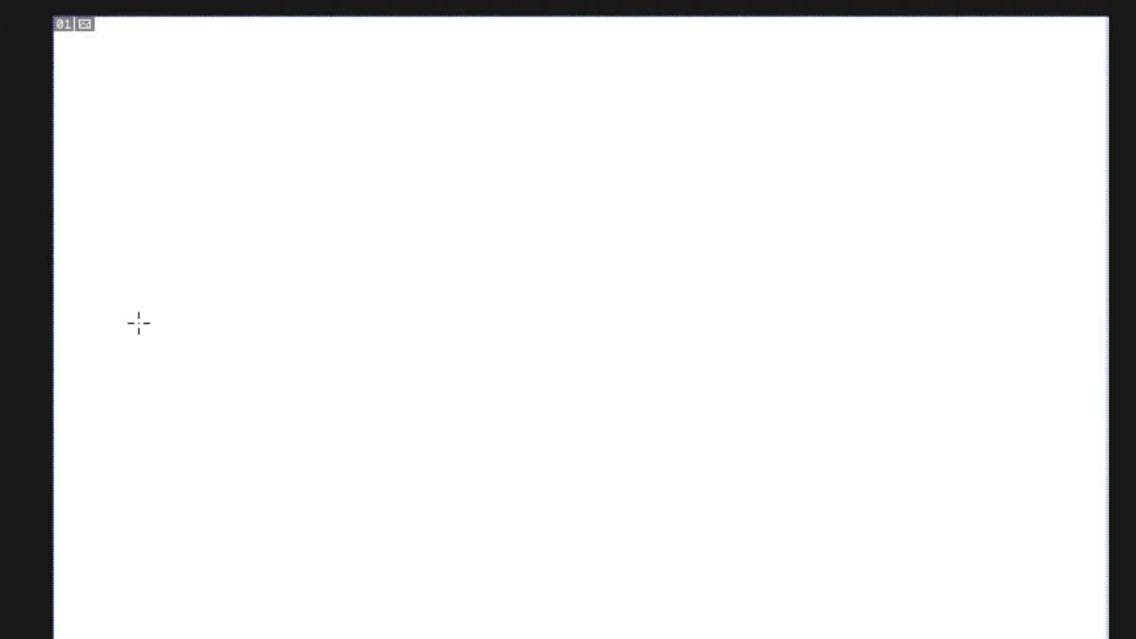
# Marquee a square and fill it dark grey, then fill with medium grey.
pyautogui.moveTo(139, 323); pyautogui.dragTo(363, 539)
pyautogui.hotkey('alt', 'BackSpace')
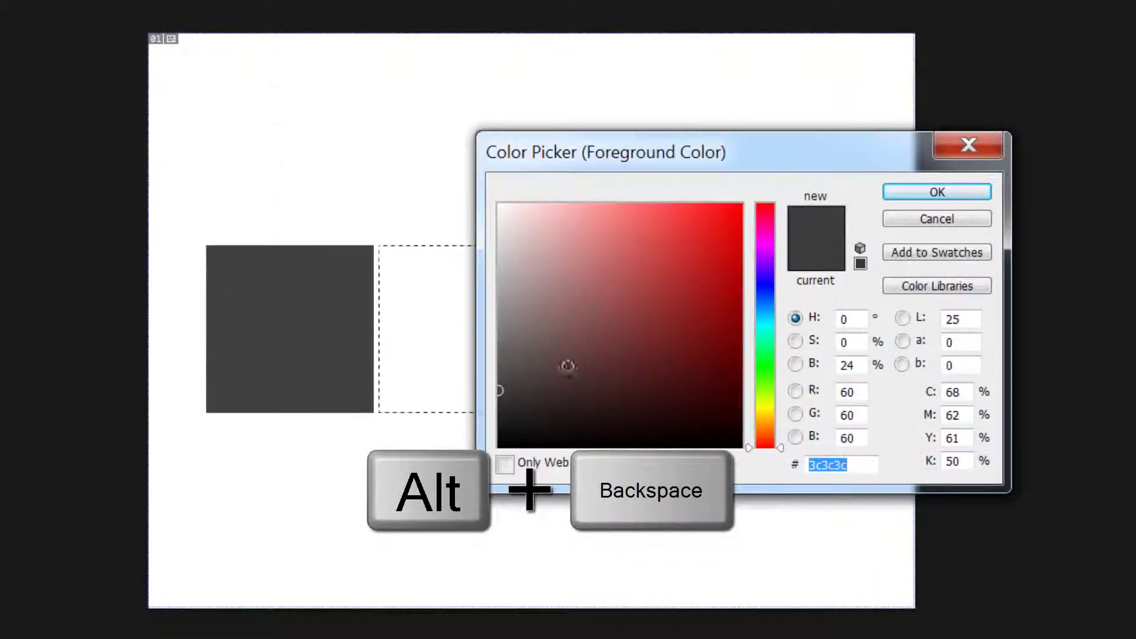
pyautogui.click(885, 197)
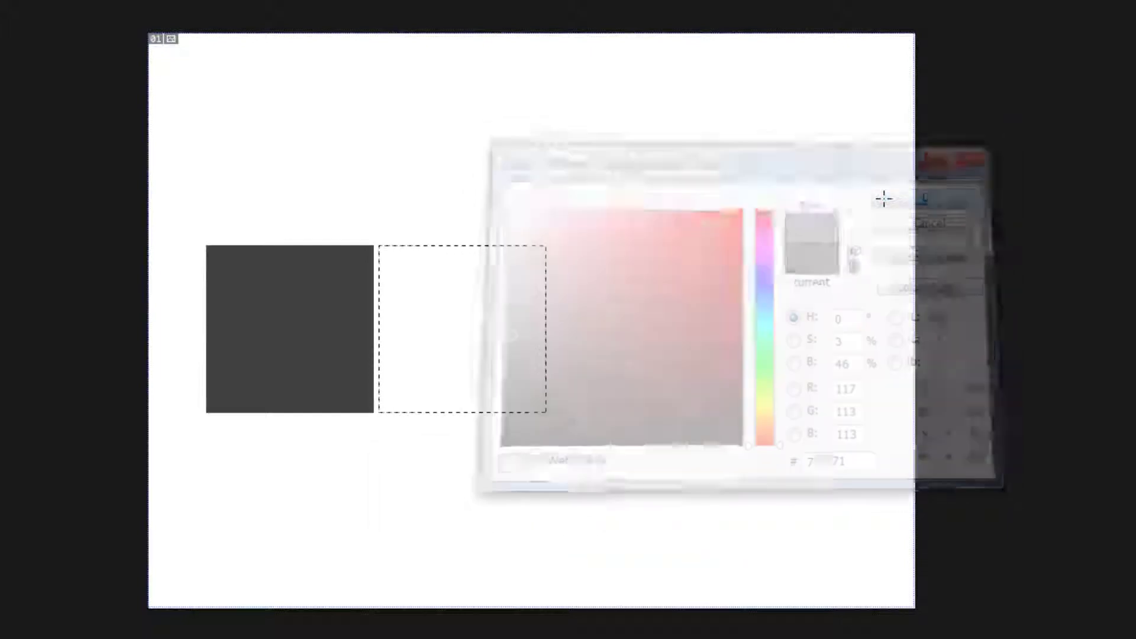
pyautogui.hotkey('alt', 'BackSpace')
# Shift the selection right, fill the third square light grey, and deselect.
pyautogui.hotkey('shift', 'Right')
pyautogui.hotkey('shift', 'Right')
pyautogui.hotkey('shift', 'Right')
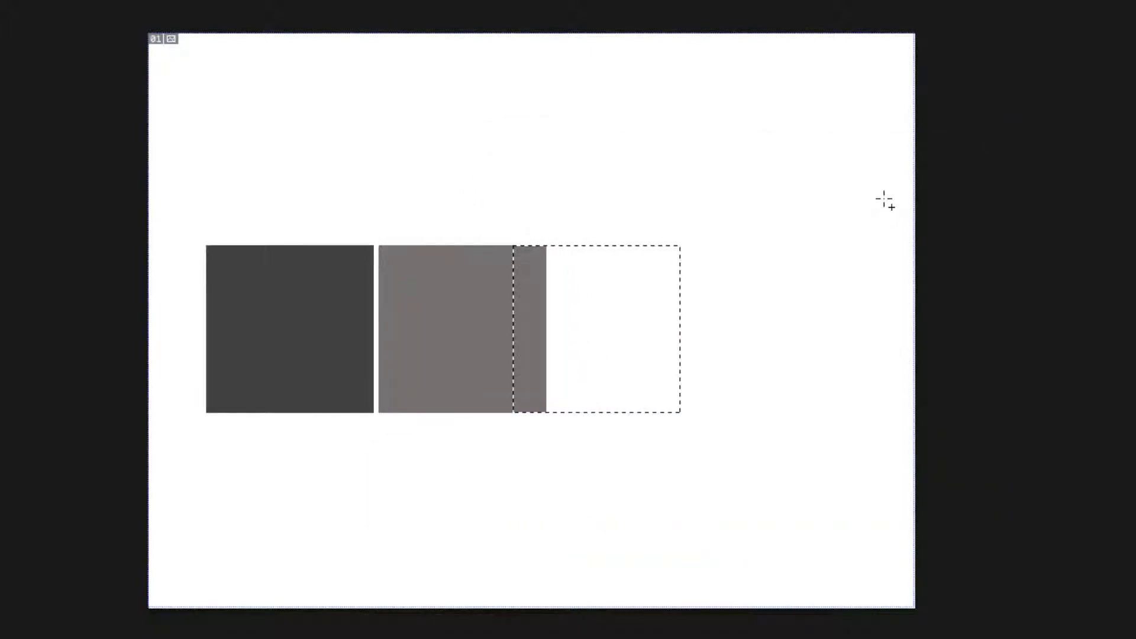
pyautogui.hotkey('alt', 'BackSpace')
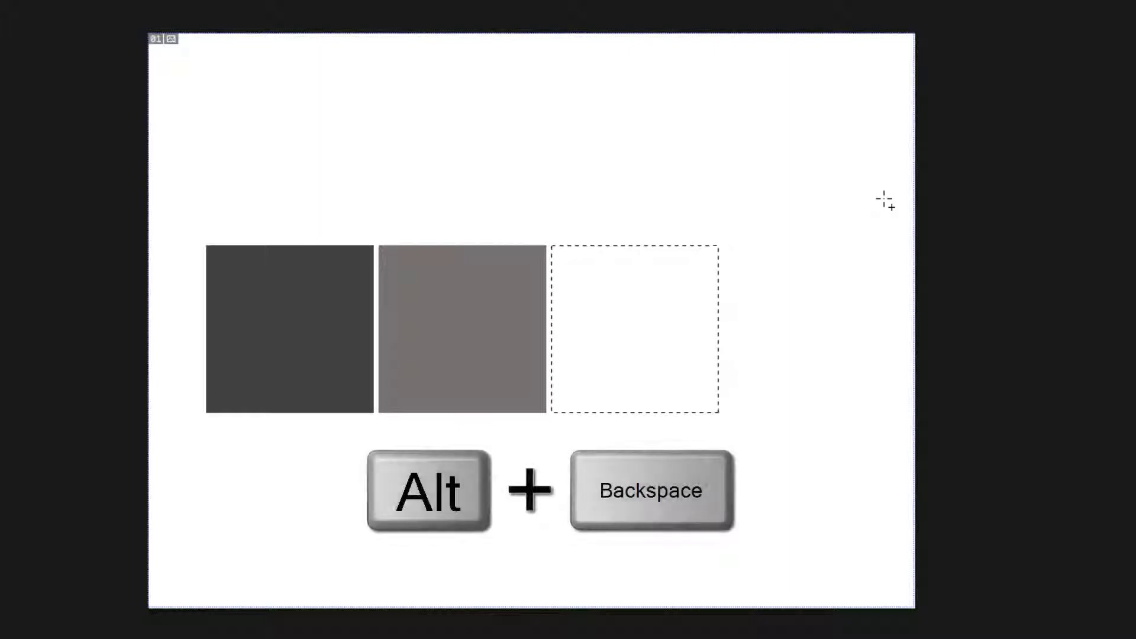
pyautogui.click(68, 440)
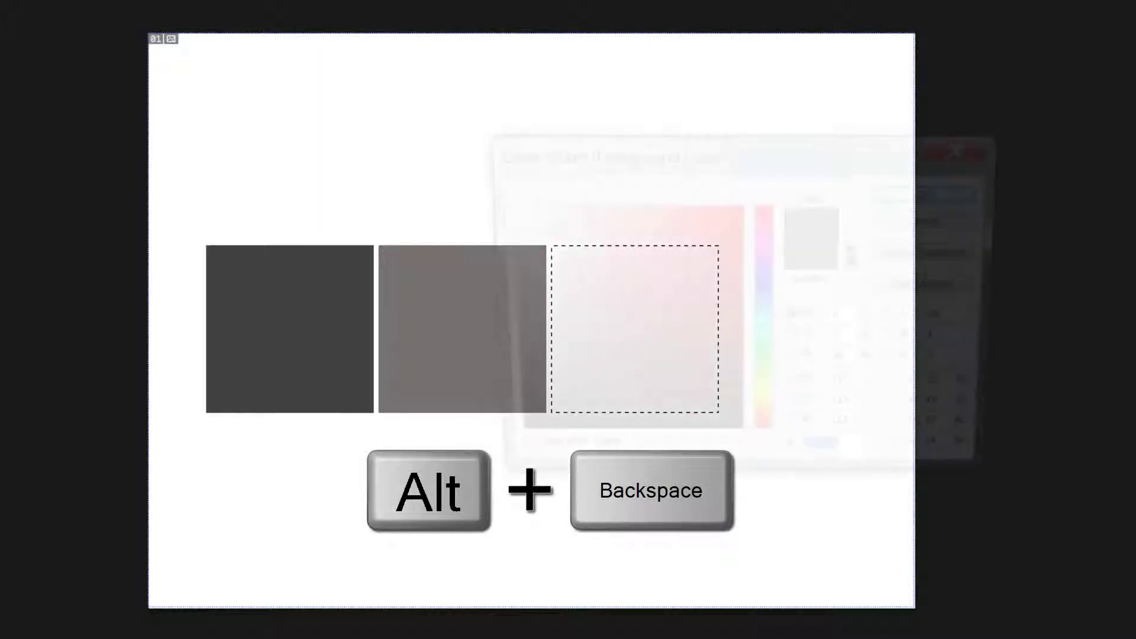
pyautogui.click(513, 281)
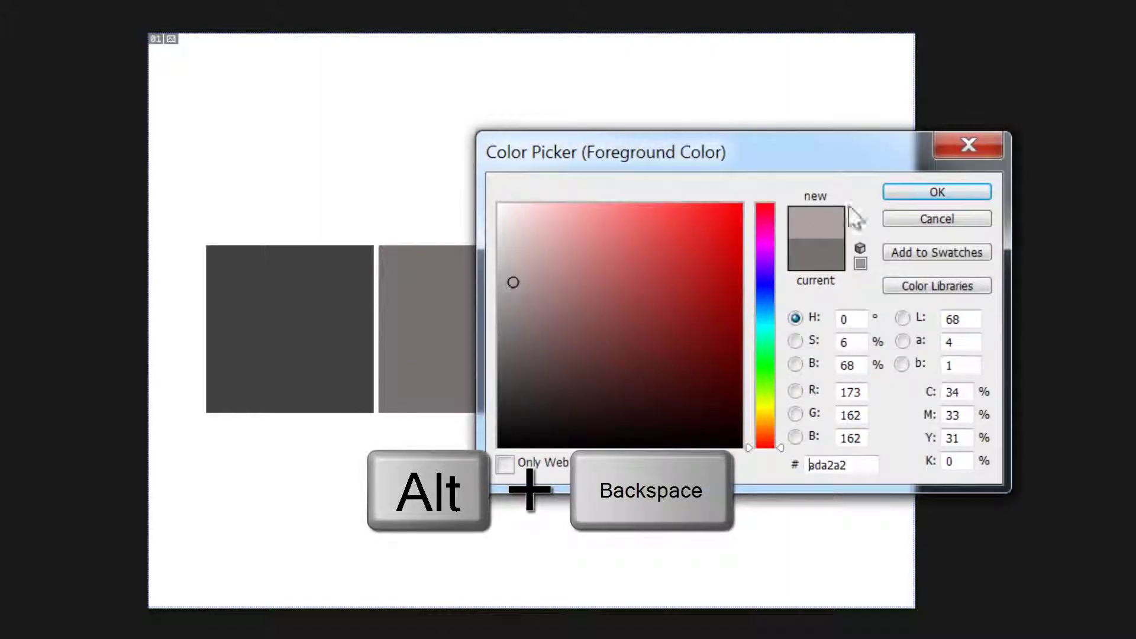
pyautogui.click(906, 193)
pyautogui.hotkey('alt', 'BackSpace')
pyautogui.hotkey('ctrl', 'd')
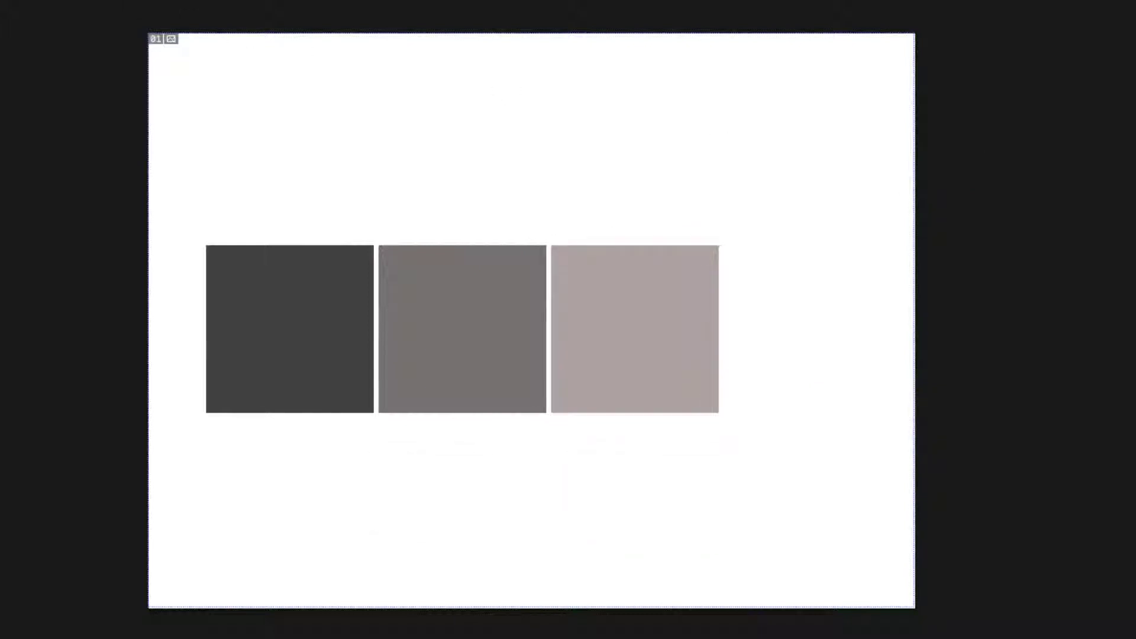
pyautogui.click(629, 350)
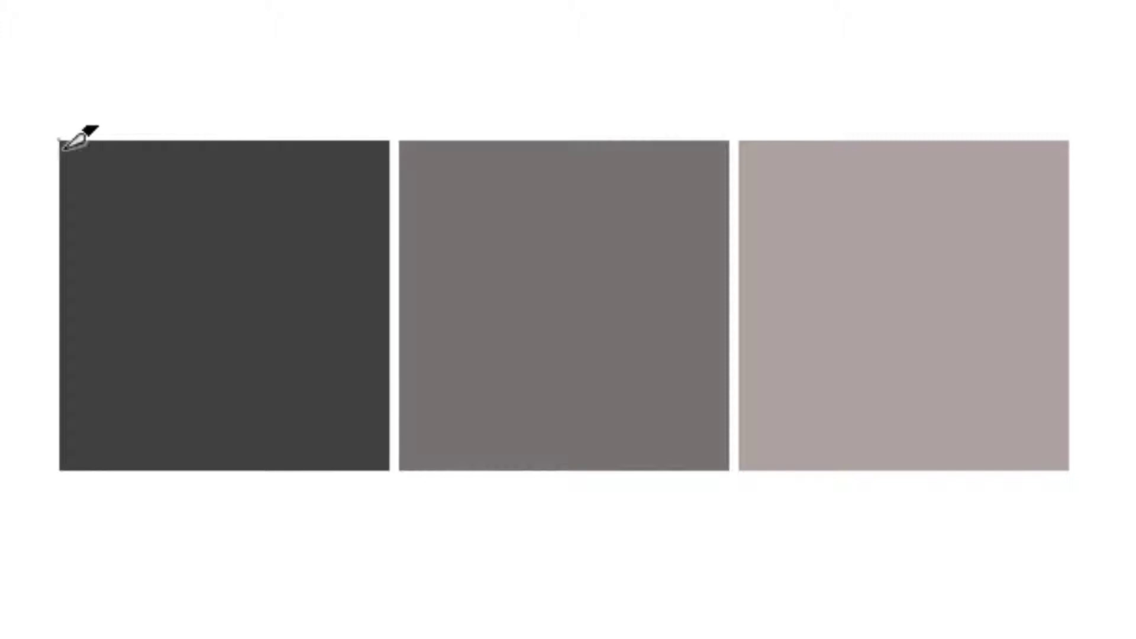
# Slice the dark grey square and Alt-drag copies of that slice over the other squares.
pyautogui.moveTo(59, 143); pyautogui.dragTo(391, 471)
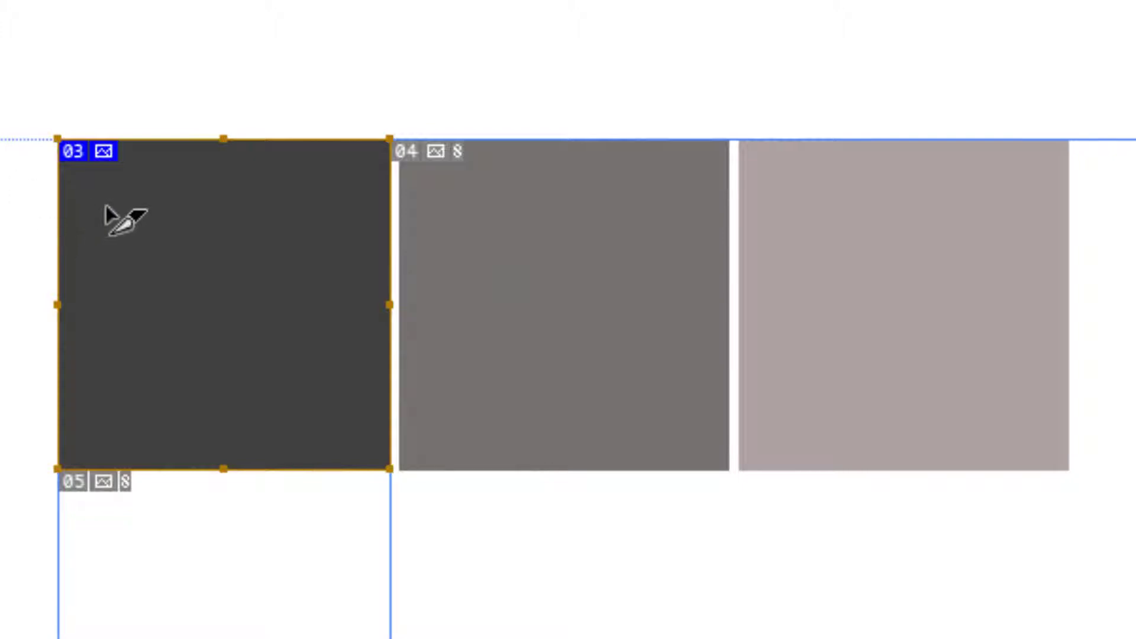
pyautogui.moveTo(261, 273)
pyautogui.mouseDown()
pyautogui.moveTo(521, 0)
pyautogui.moveTo(513, 320)
pyautogui.moveTo(645, 6)
pyautogui.mouseUp()
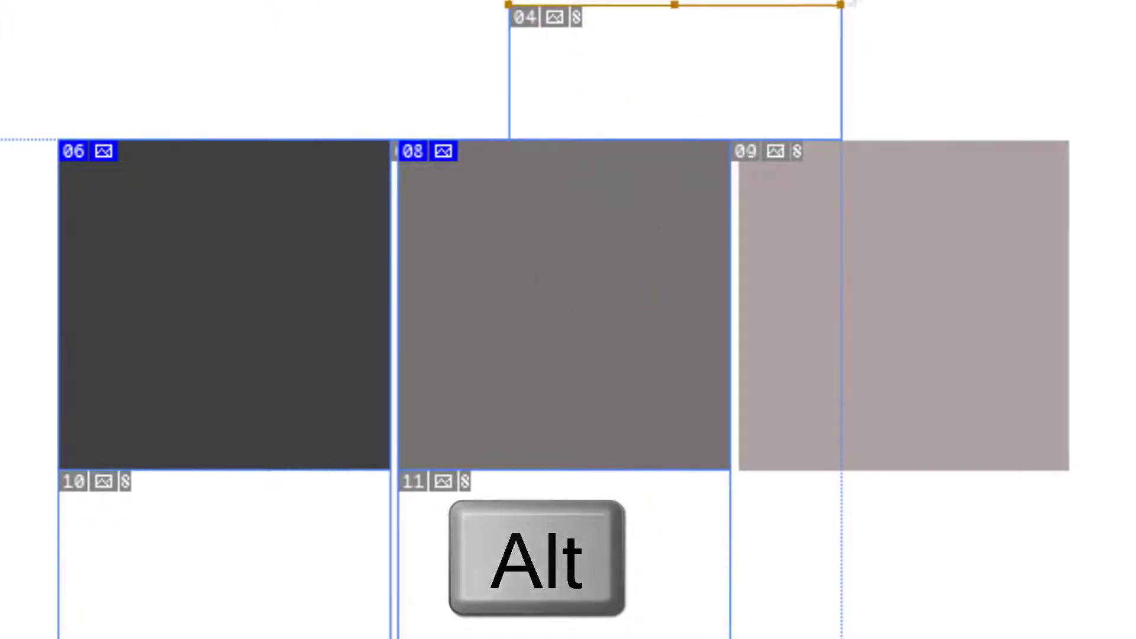
pyautogui.moveTo(853, 5)
pyautogui.mouseDown()
pyautogui.moveTo(929, 287)
pyautogui.moveTo(888, 338)
pyautogui.moveTo(868, 335)
pyautogui.mouseUp()
# Select the dark, medium and light squares' slices in turn with Slice Select.
pyautogui.click(174, 388)
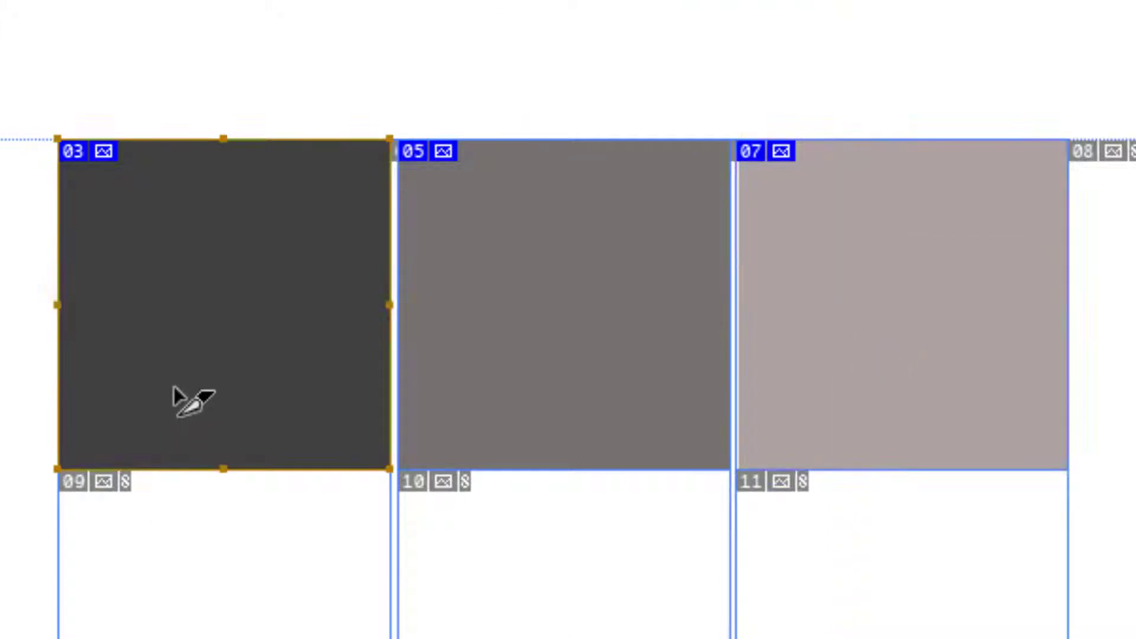
pyautogui.click(594, 359)
pyautogui.click(171, 355)
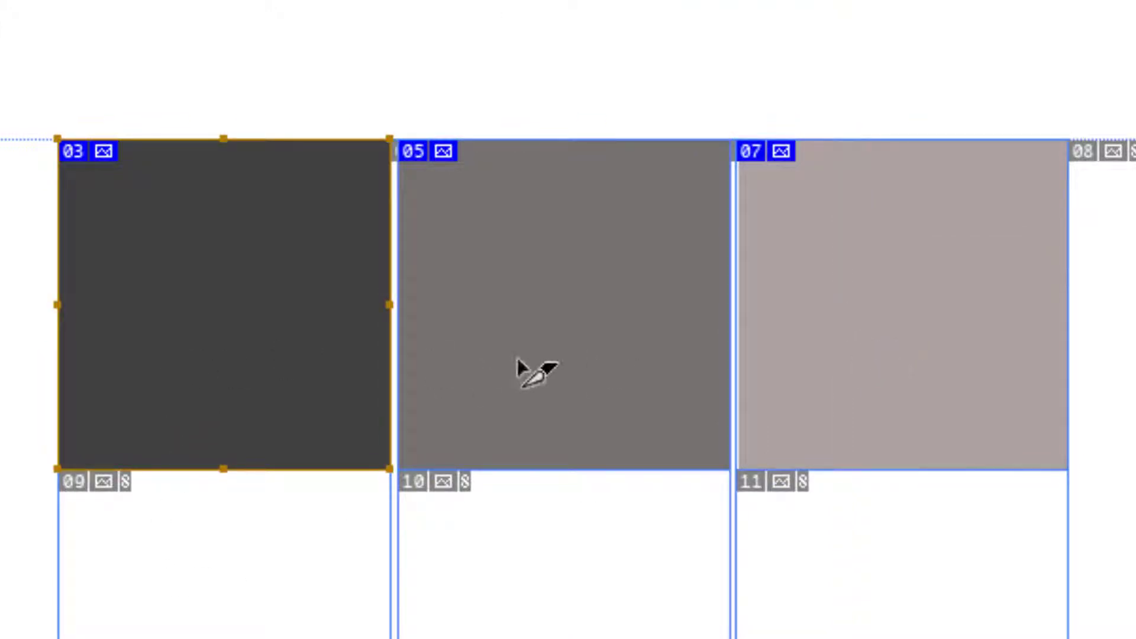
pyautogui.click(517, 357)
pyautogui.click(872, 337)
pyautogui.click(556, 335)
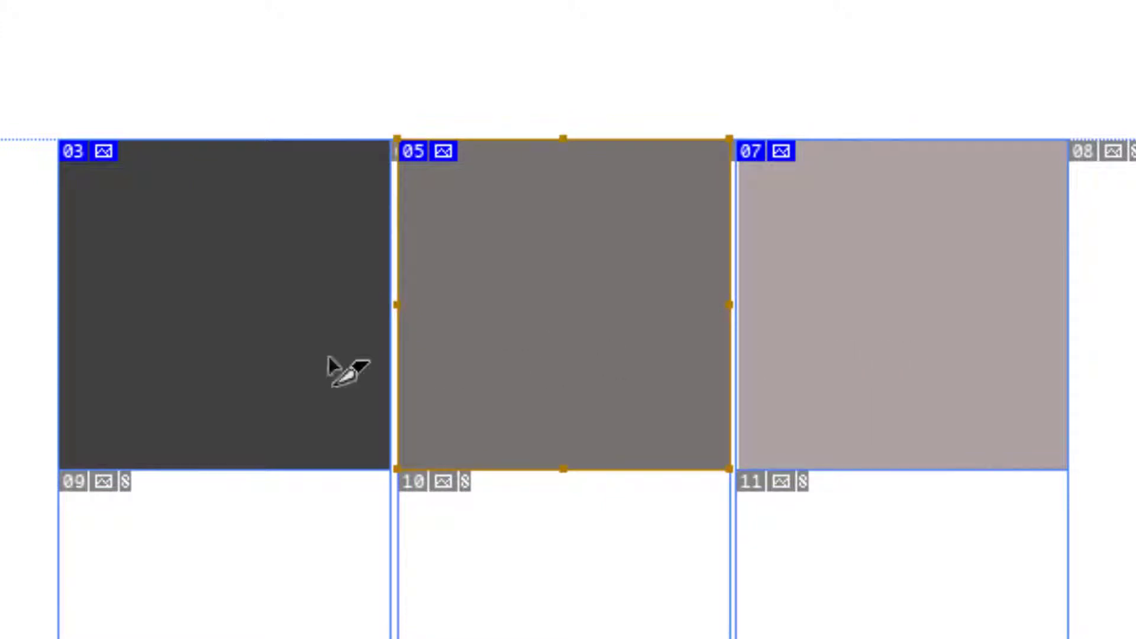
pyautogui.click(329, 356)
pyautogui.click(441, 352)
pyautogui.click(861, 352)
pyautogui.click(606, 373)
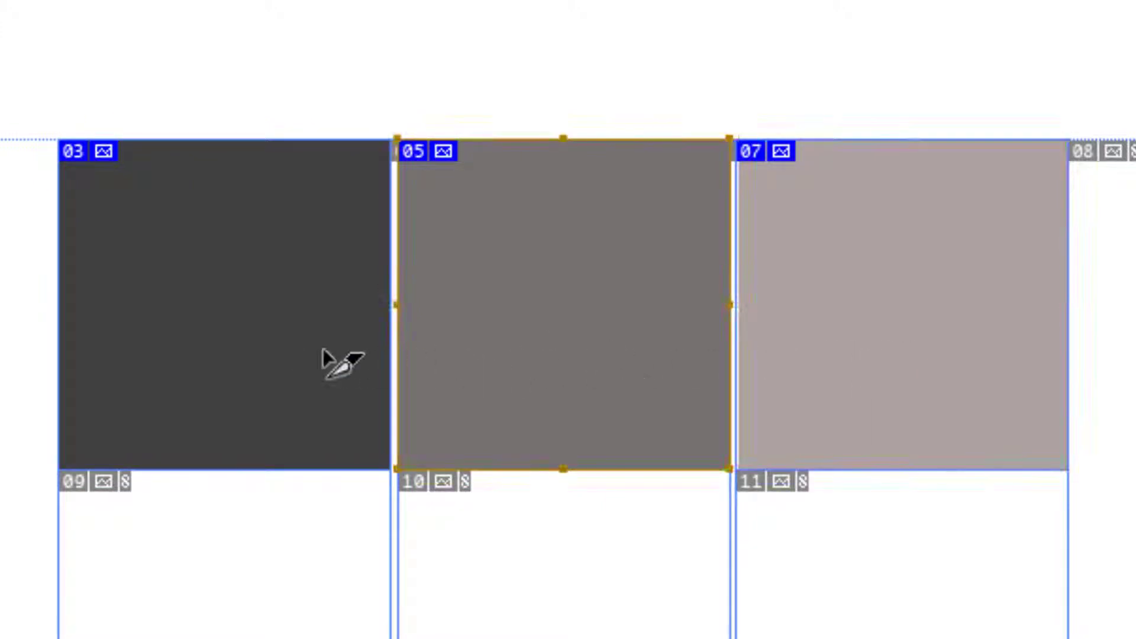
pyautogui.click(276, 353)
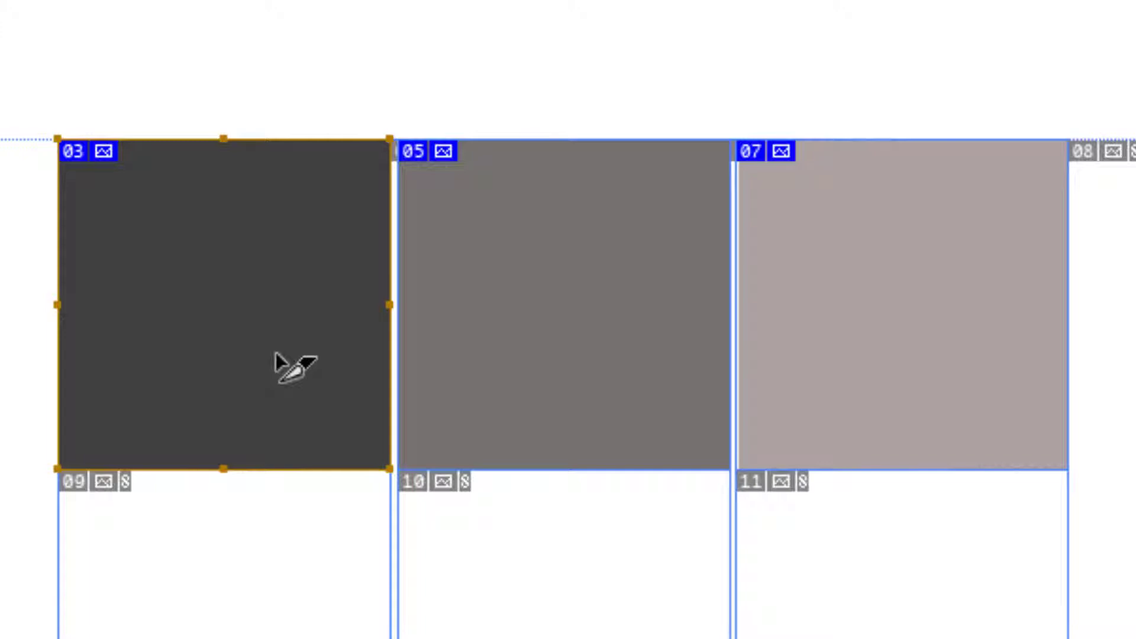
# Deselect all slices, then open the Slice Options for slice 03.
pyautogui.press('Escape')
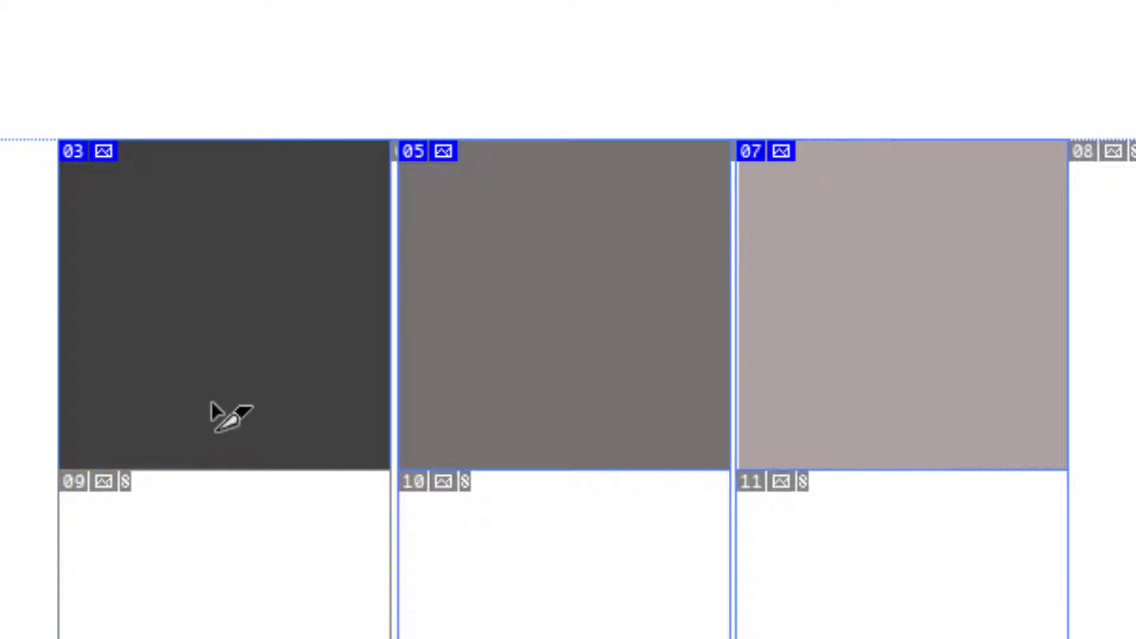
pyautogui.click(211, 403)
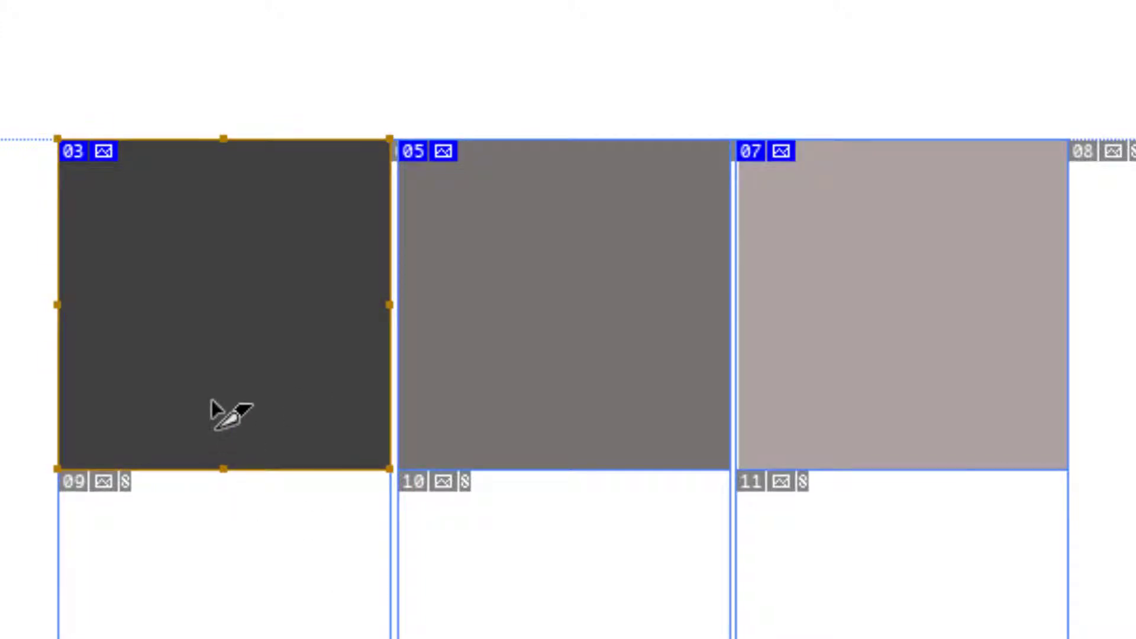
pyautogui.doubleClick(211, 400)
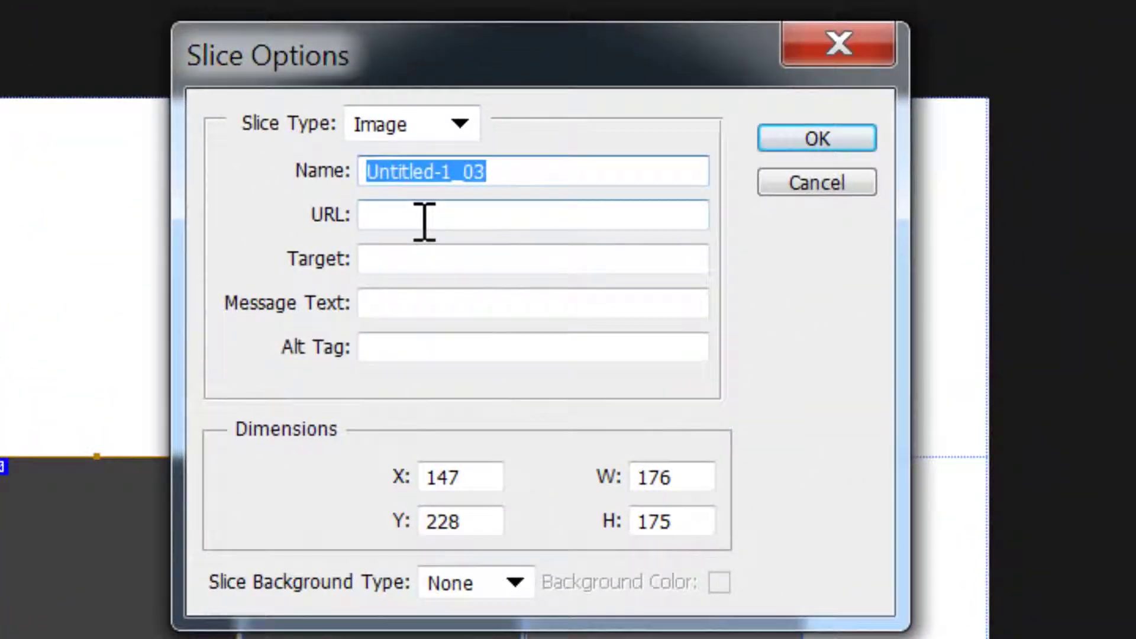
# Link the dark square's slice to 1.jpg, correcting the mistyped 1.jog.
pyautogui.click(433, 224)
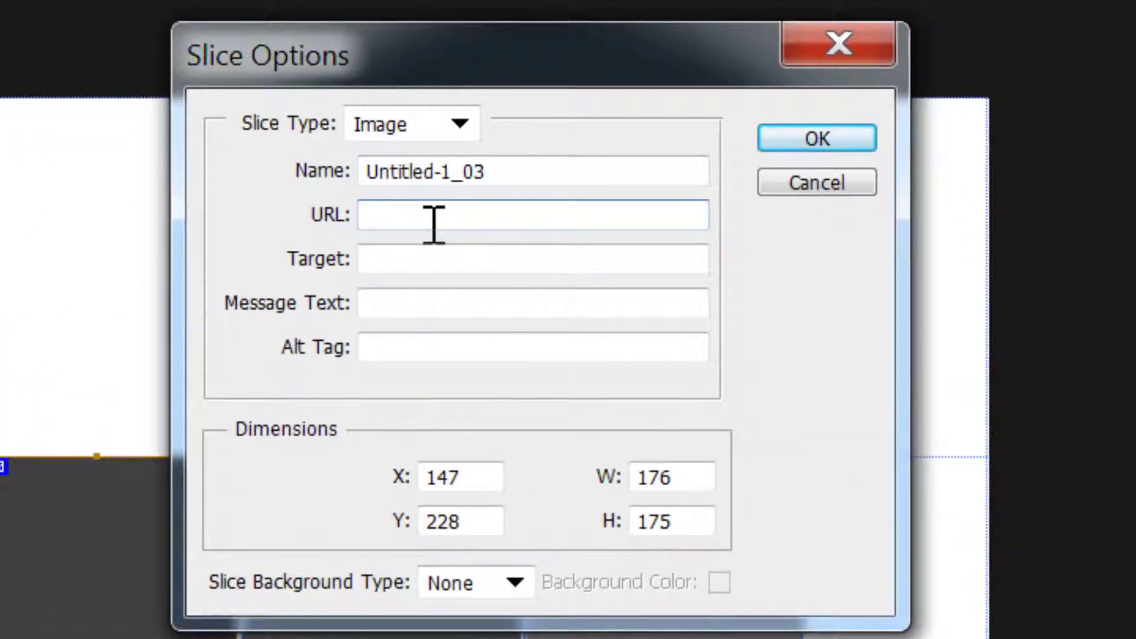
pyautogui.write('1.j')
pyautogui.write('og')
pyautogui.press('Return')
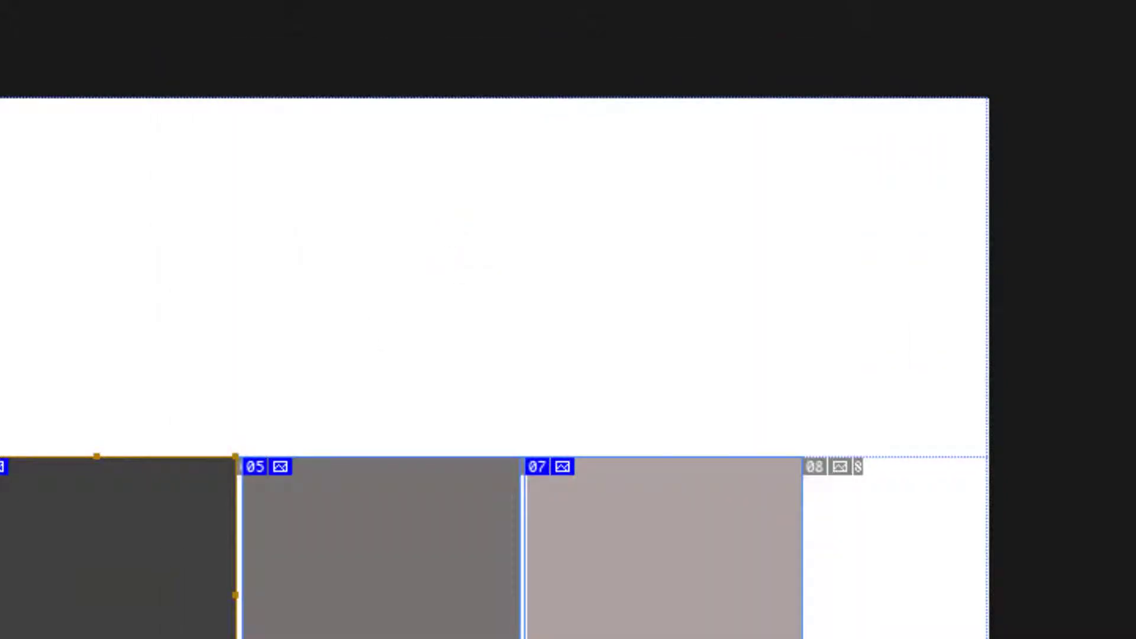
pyautogui.doubleClick(160, 610)
pyautogui.click(459, 220)
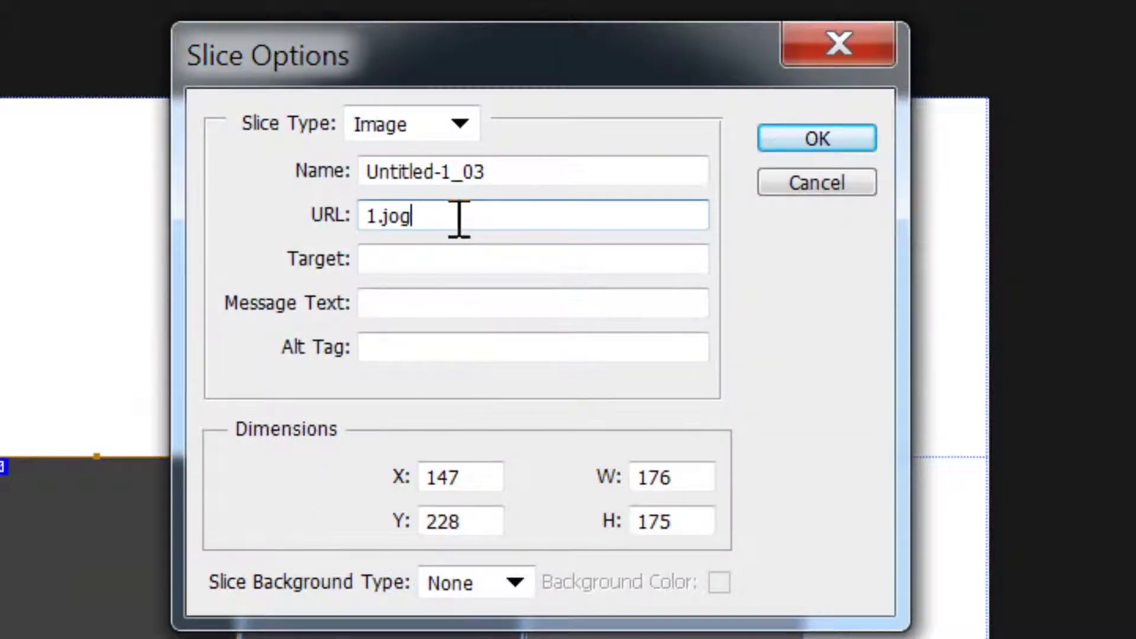
pyautogui.moveTo(459, 221); pyautogui.dragTo(240, 228)
pyautogui.write('1')
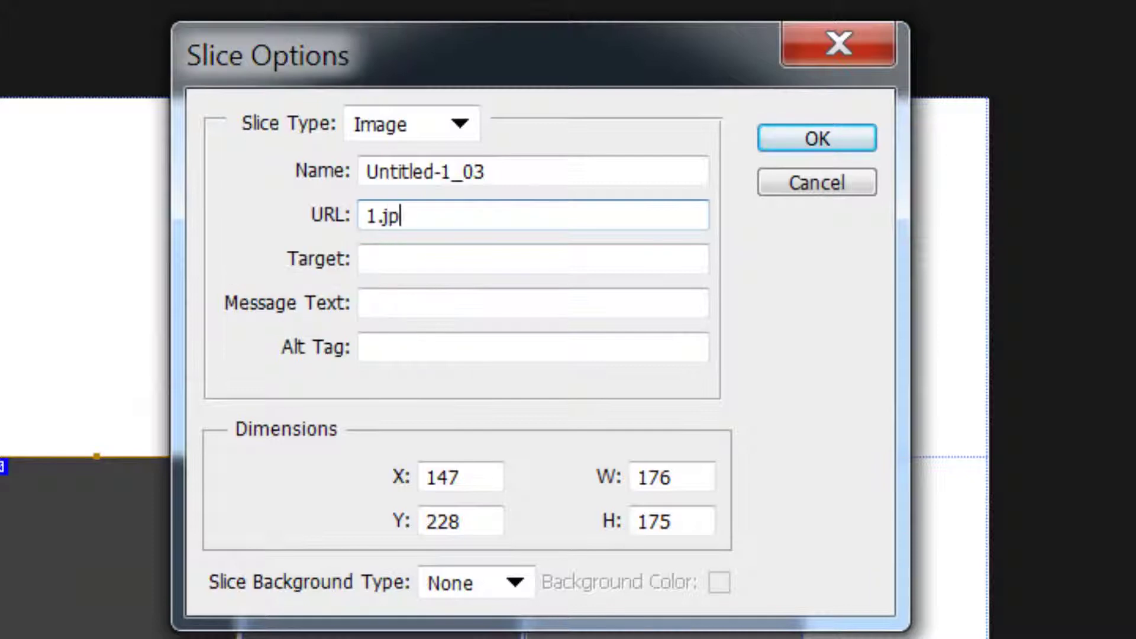
pyautogui.click(858, 139)
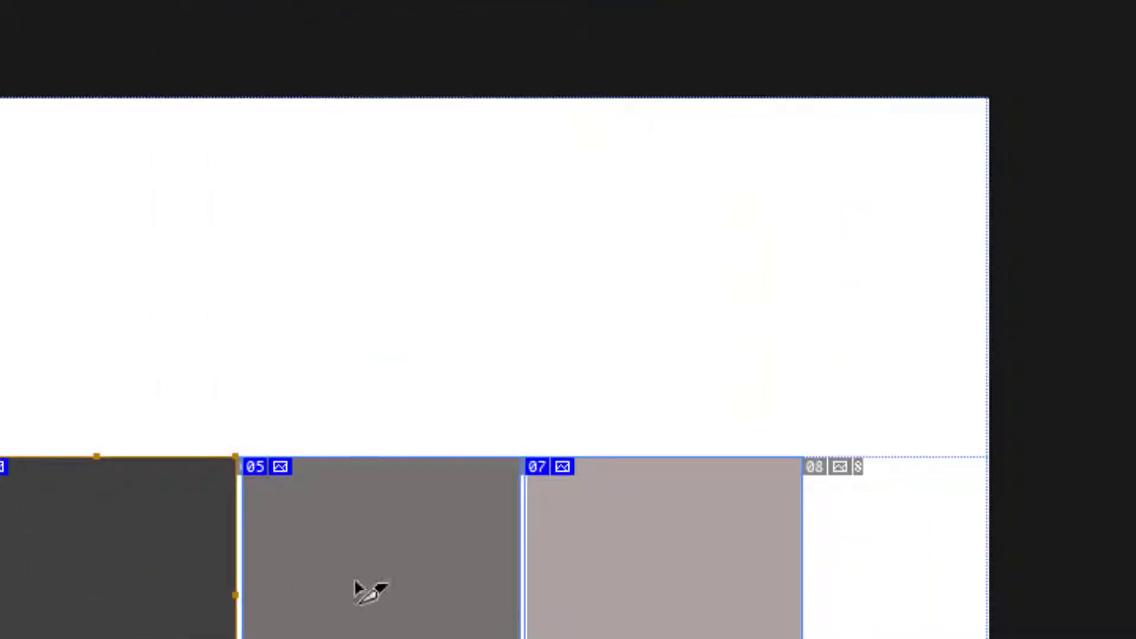
# Set the medium grey square's slice URL to 2.jpg.
pyautogui.doubleClick(414, 581)
pyautogui.click(407, 210)
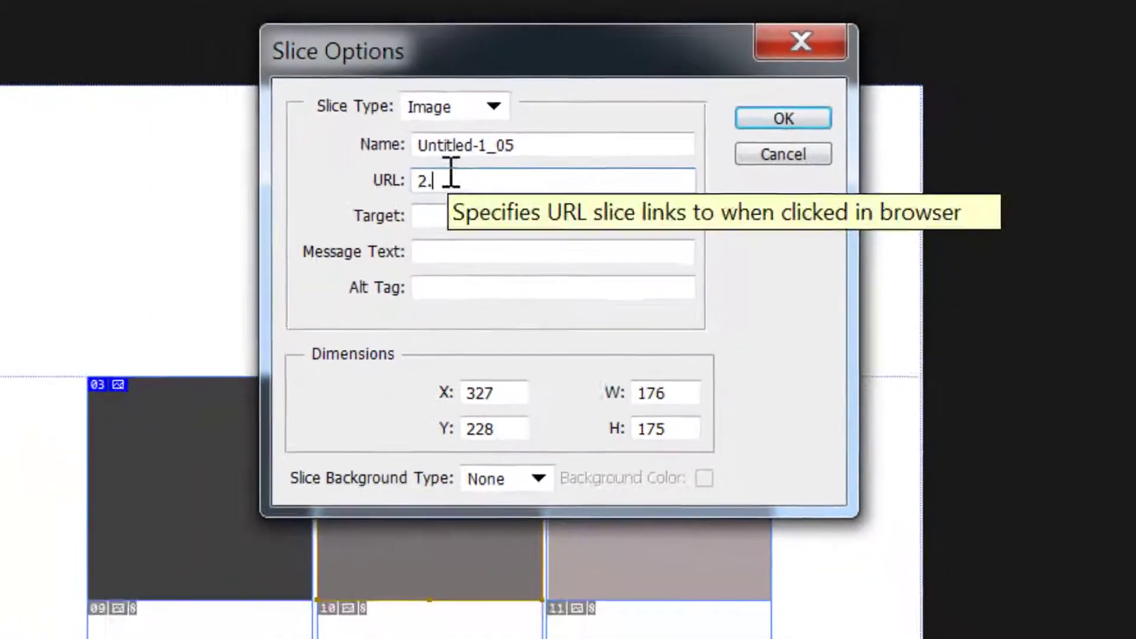
pyautogui.write('jpg')
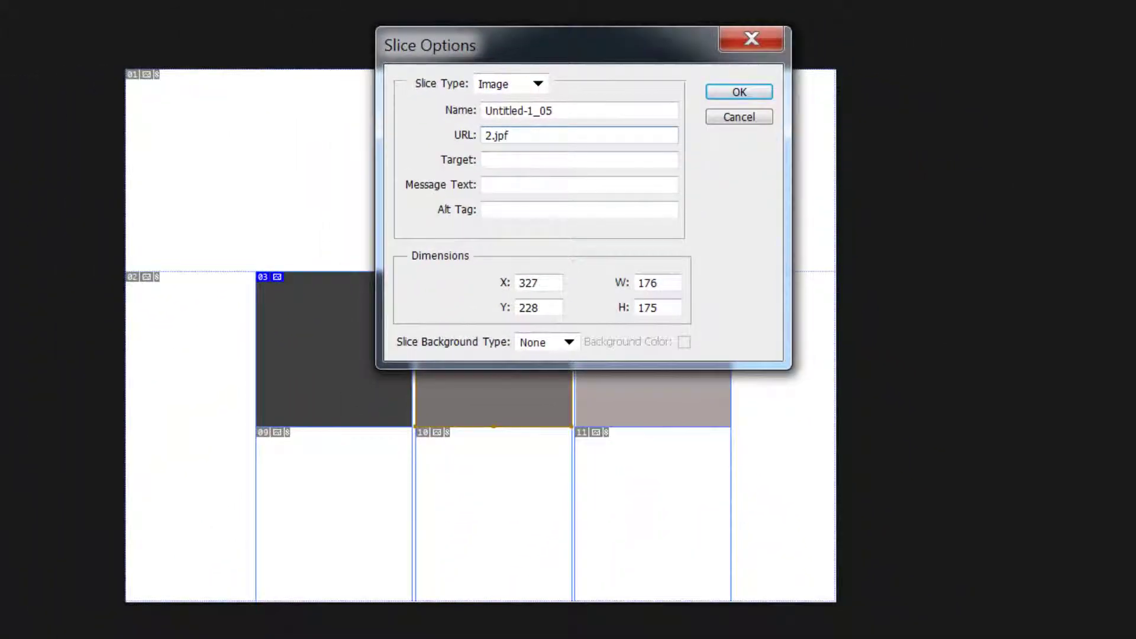
pyautogui.click(739, 94)
# Set the light grey square's slice URL to 3.jpg.
pyautogui.doubleClick(675, 364)
pyautogui.click(502, 136)
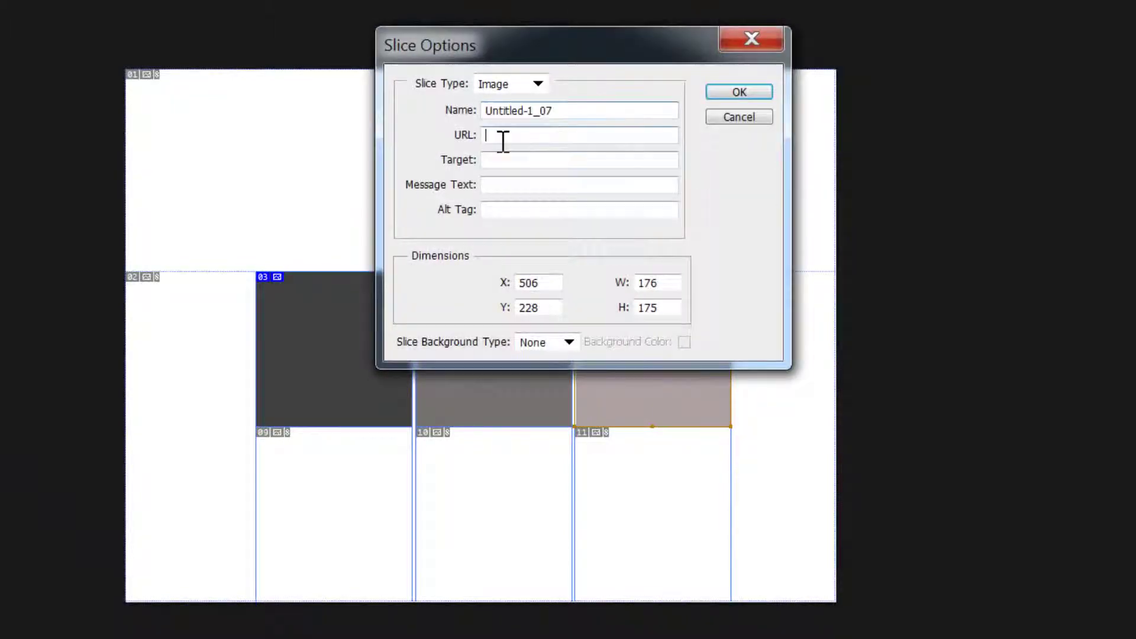
pyautogui.write('3.jpg')
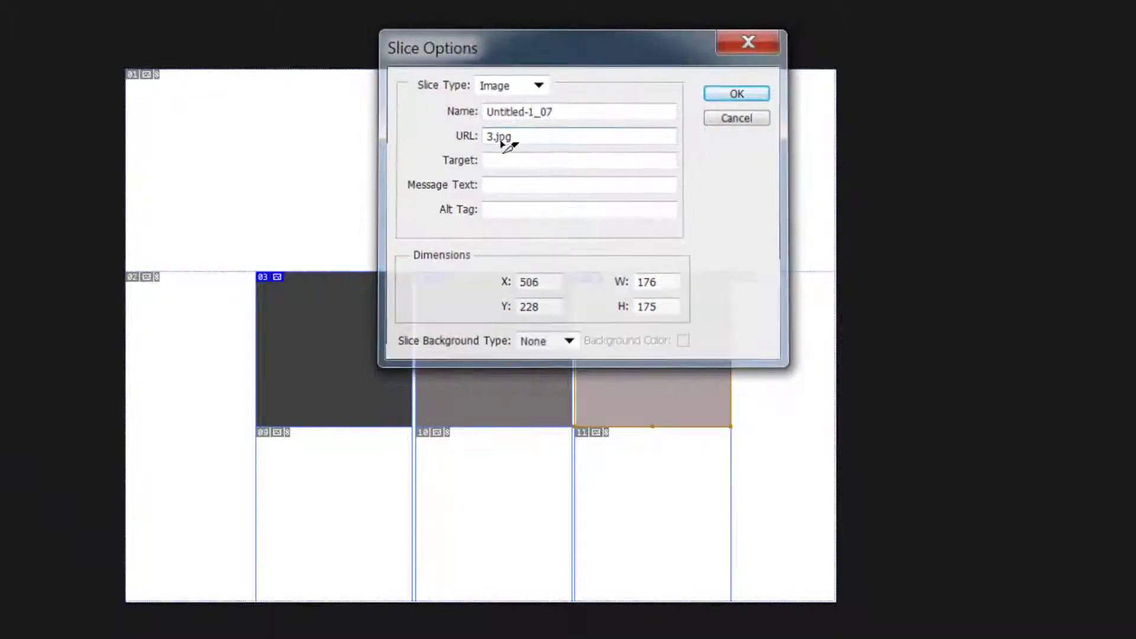
pyautogui.press('Return')
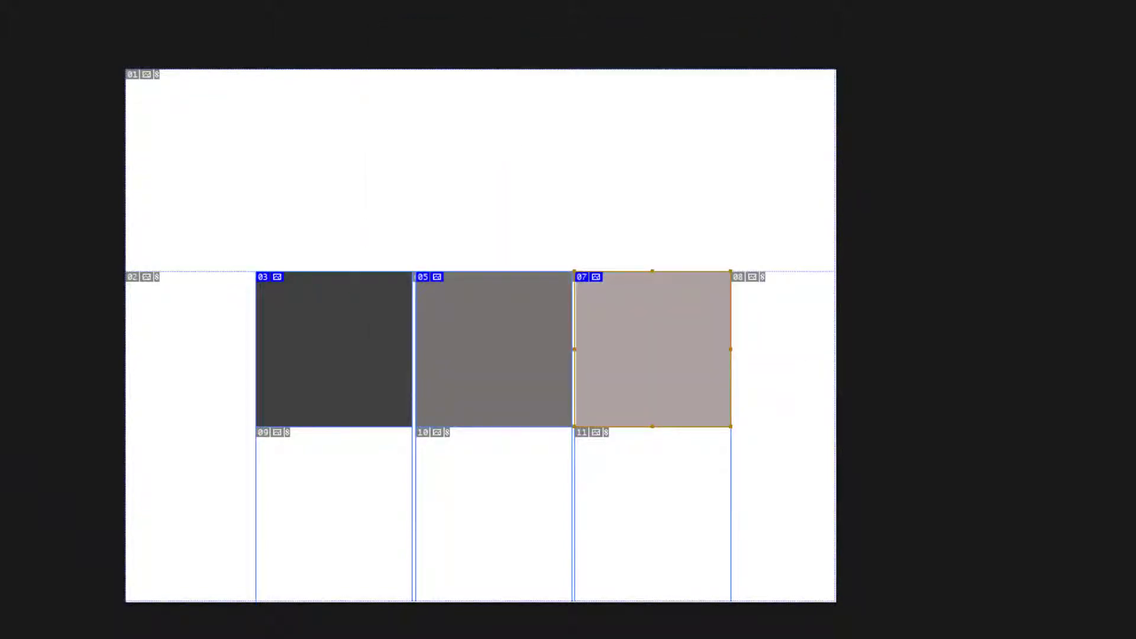
pyautogui.hotkey('alt', 'f')
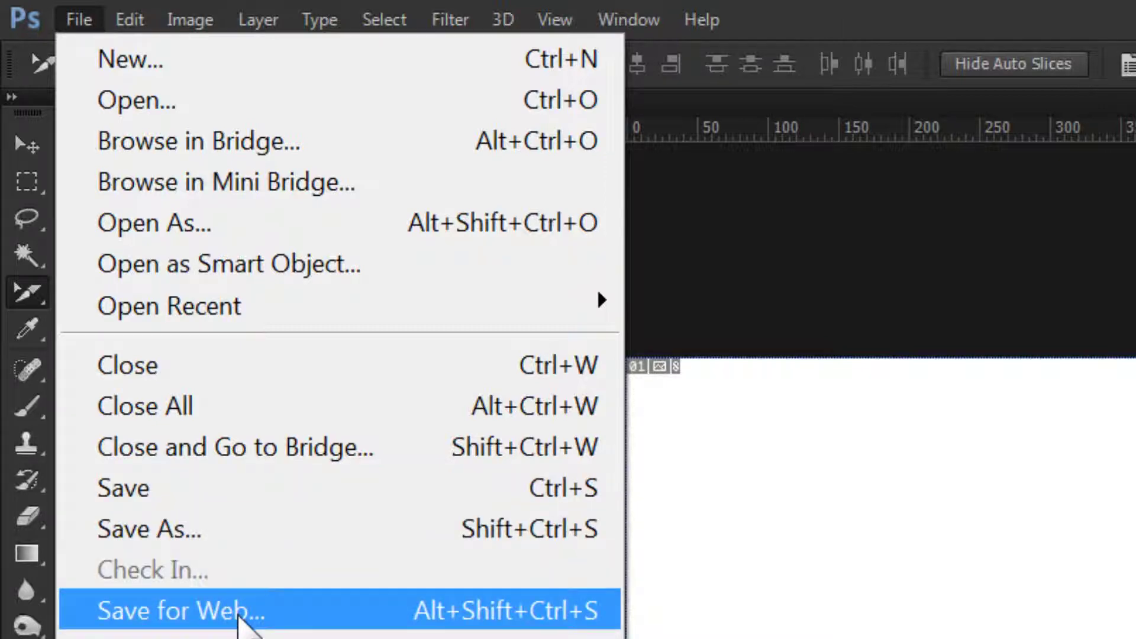
# Go through Save for Web to reach the Save Optimized As dialog.
pyautogui.click(239, 616)
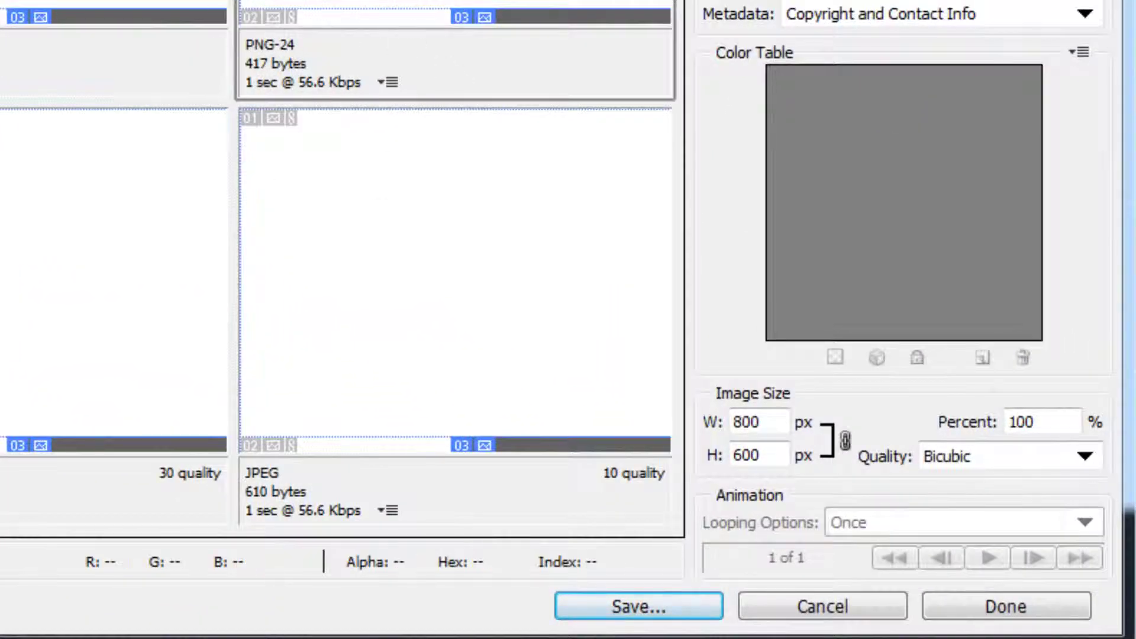
pyautogui.click(640, 610)
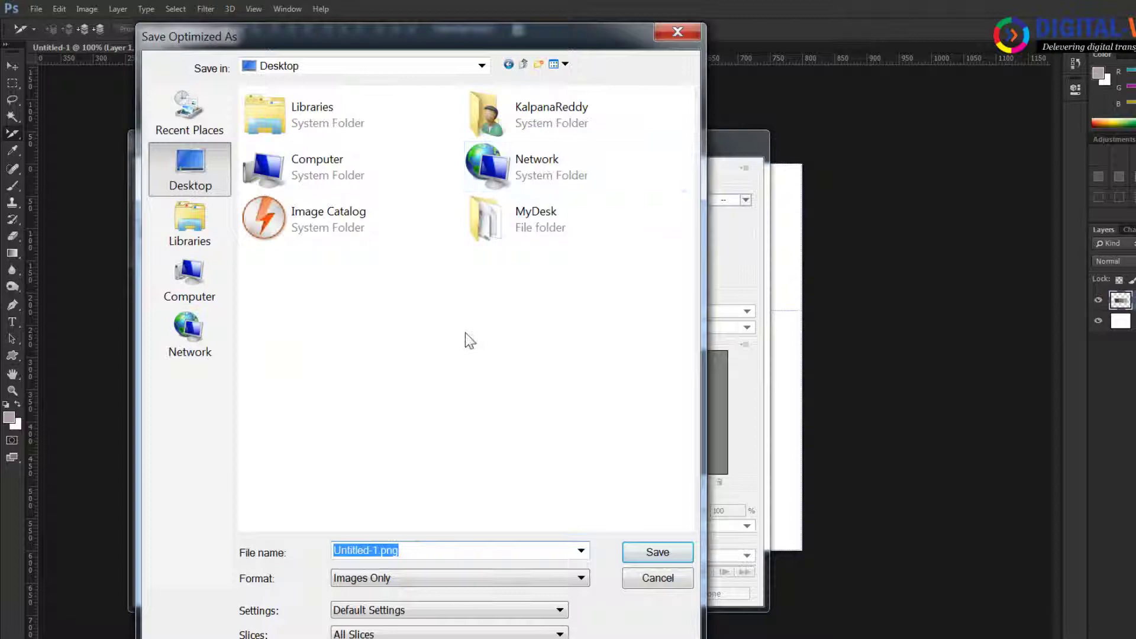
# Create a new desktop folder named 'slice tool' and open it.
pyautogui.rightClick(465, 335)
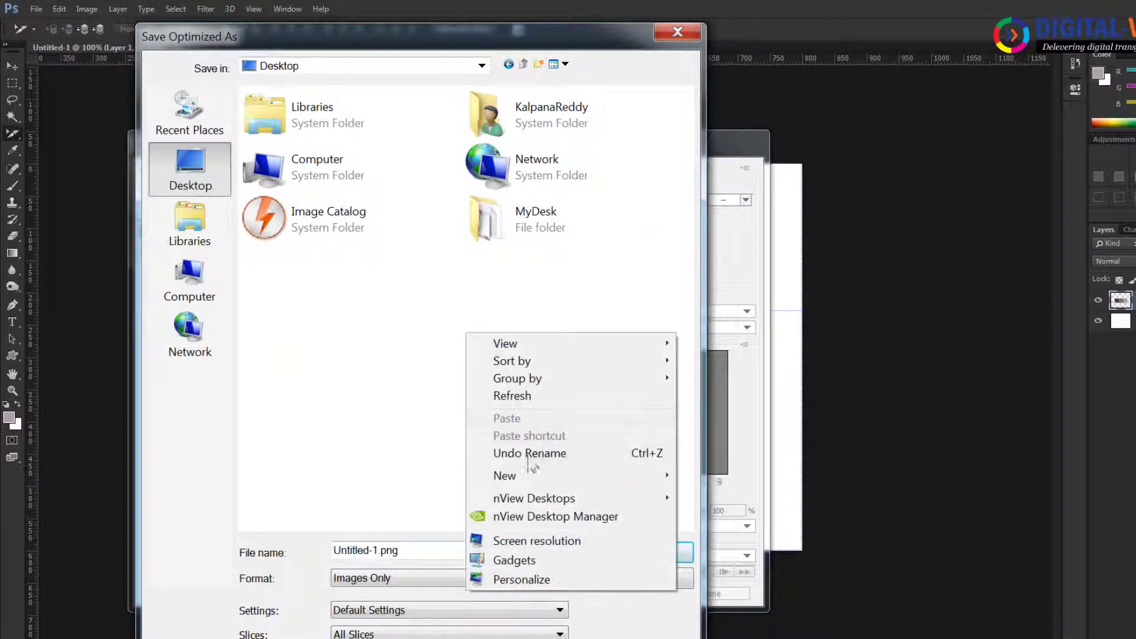
pyautogui.moveTo(121, 463)
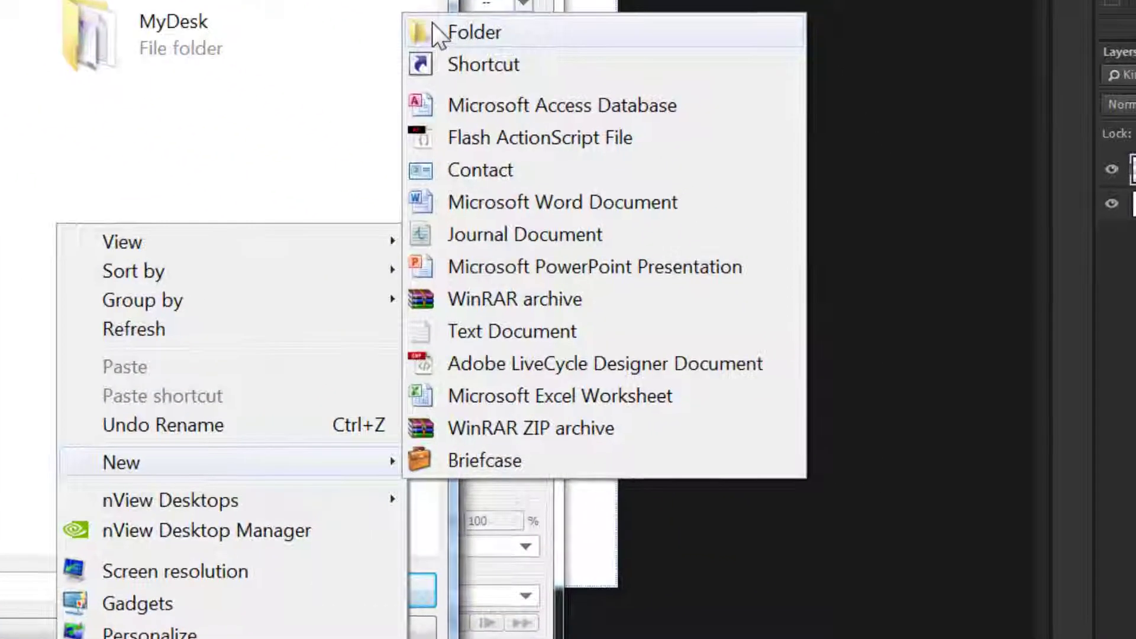
pyautogui.click(714, 220)
pyautogui.write('slice tool')
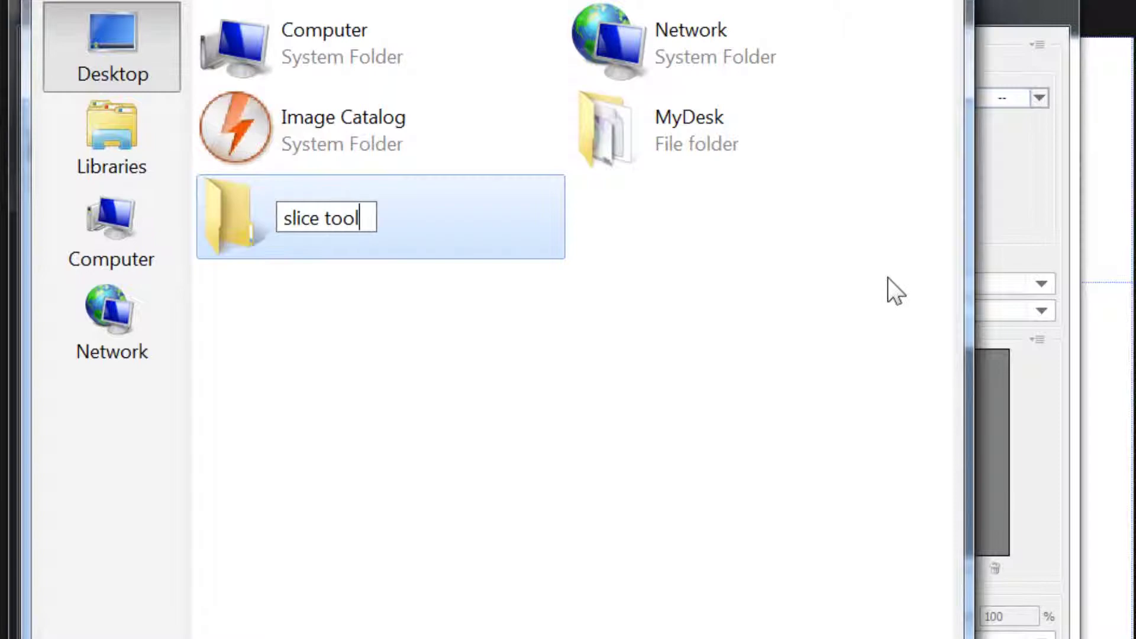
pyautogui.press('Return')
pyautogui.press('Return')
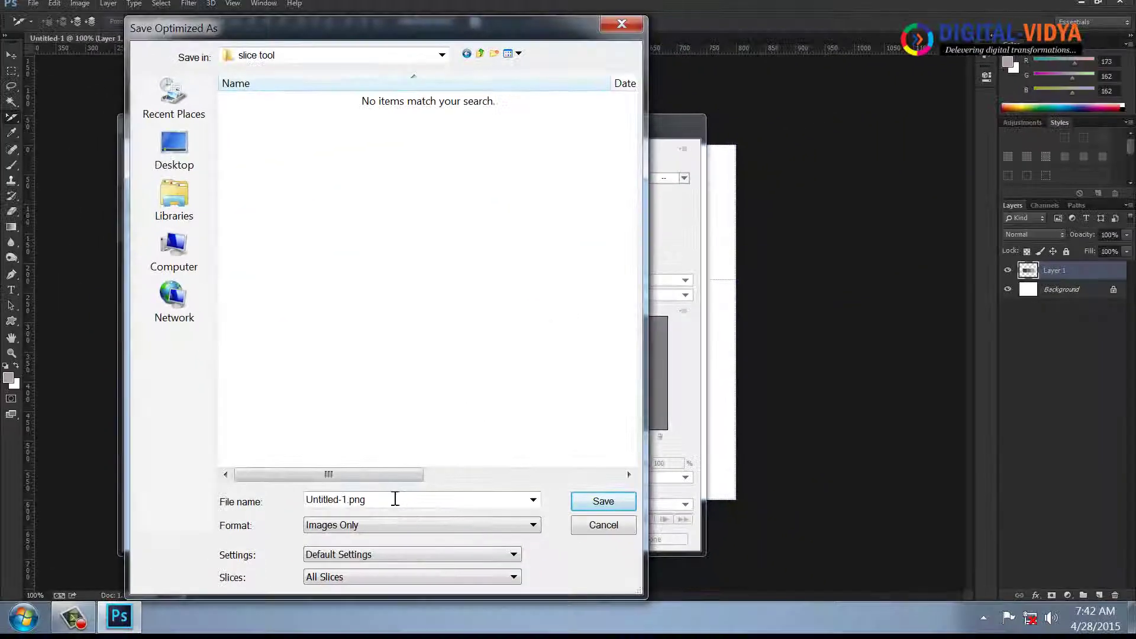
# Save the export as HTML and Images with the file name 'gallary'.
pyautogui.click(396, 524)
pyautogui.click(386, 541)
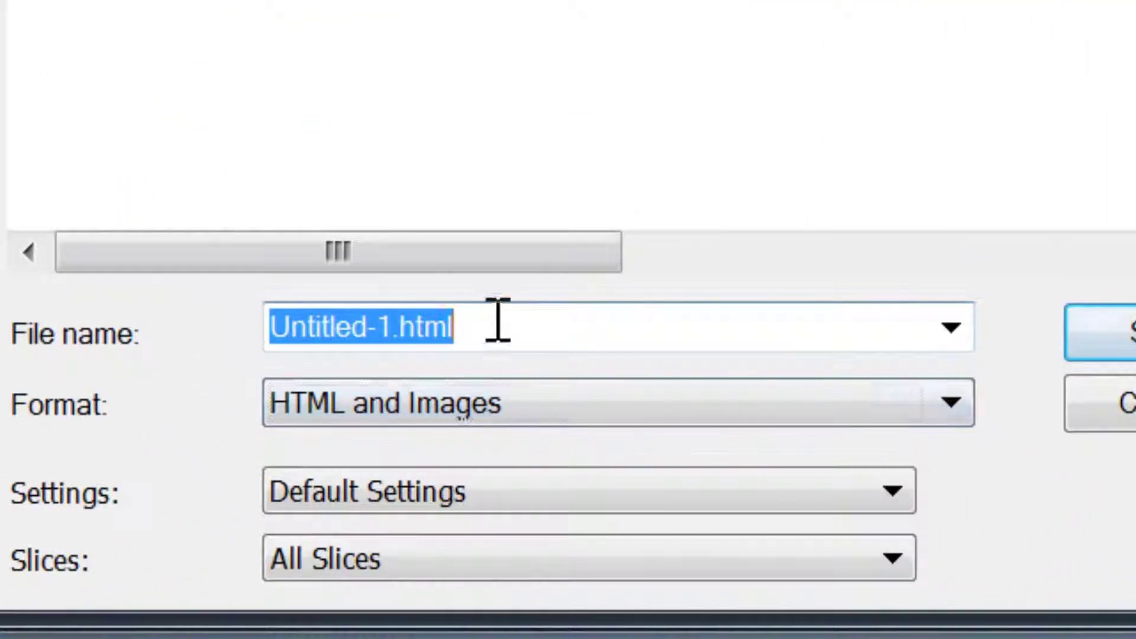
pyautogui.write('i')
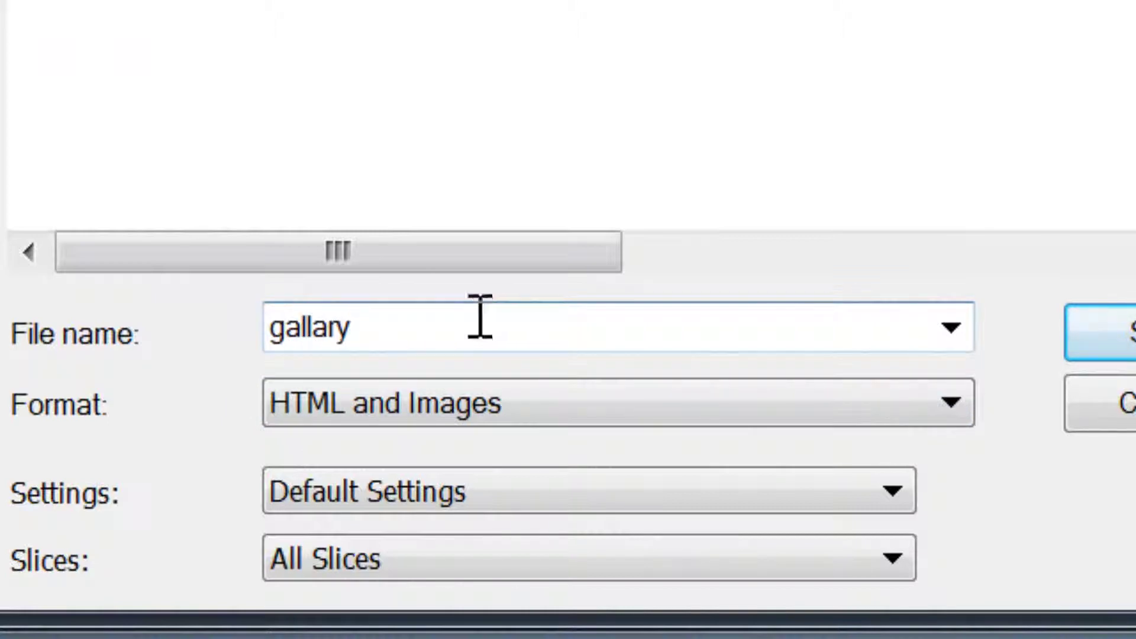
pyautogui.click(1084, 355)
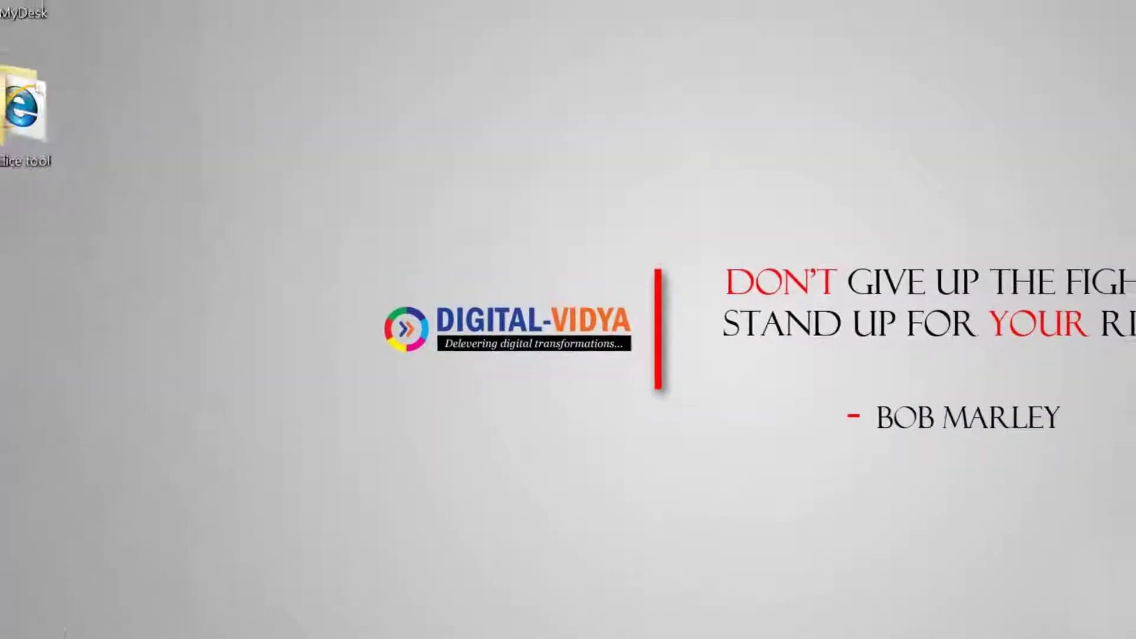
# Browse to Personal (E:) > fashion photos and select 21.jpg, 22.jpg and 22vvv.jpg.
pyautogui.doubleClick(53, 158)
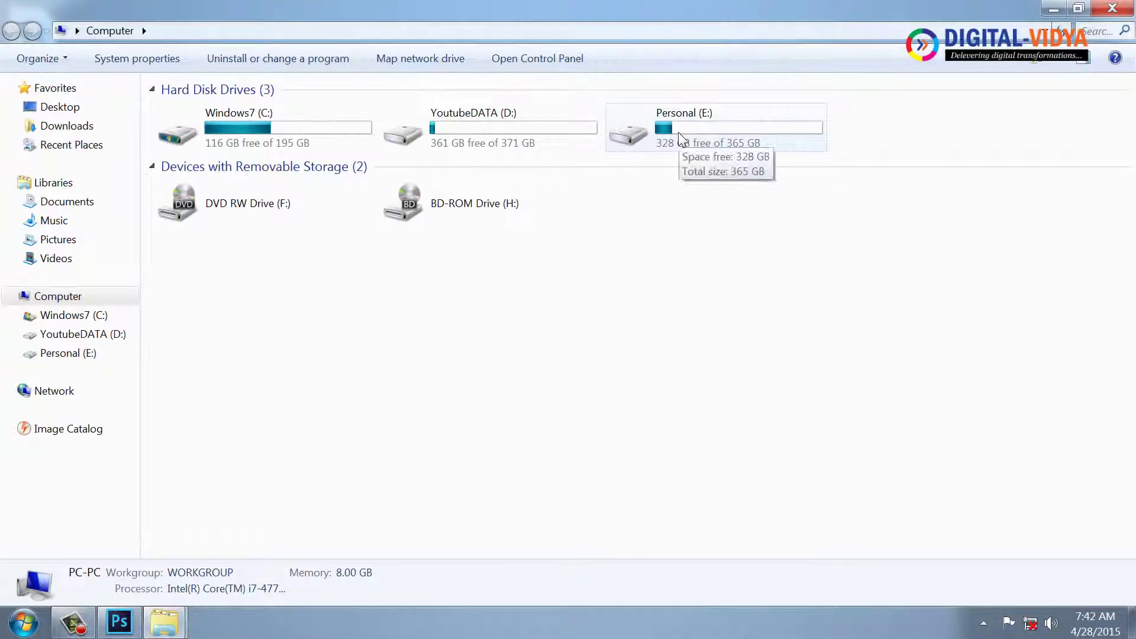
pyautogui.doubleClick(679, 133)
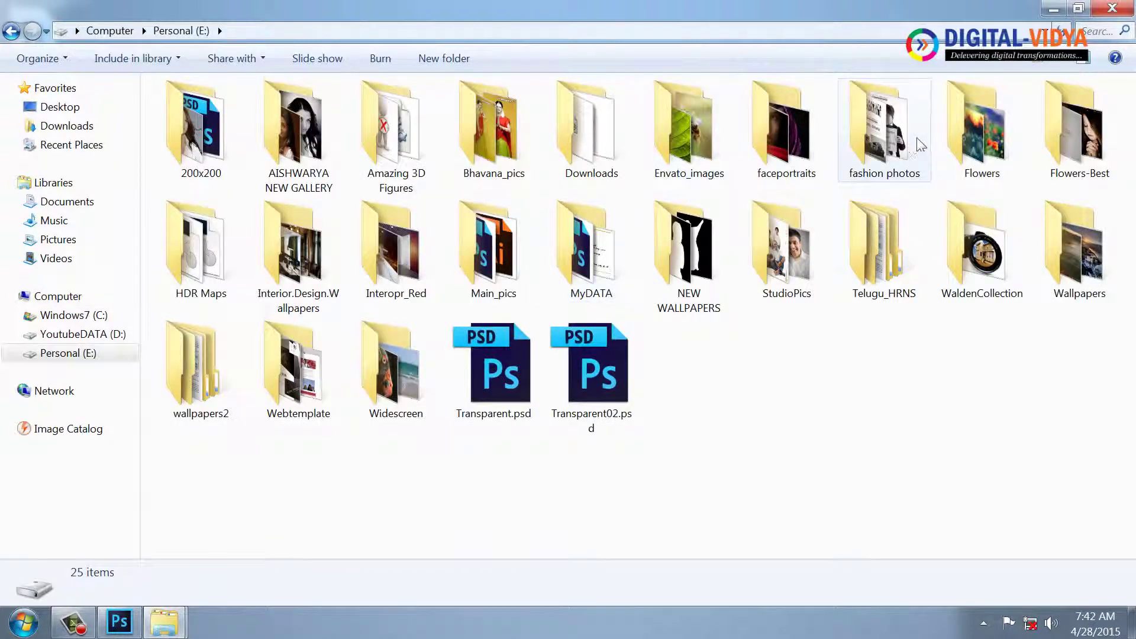
pyautogui.doubleClick(869, 143)
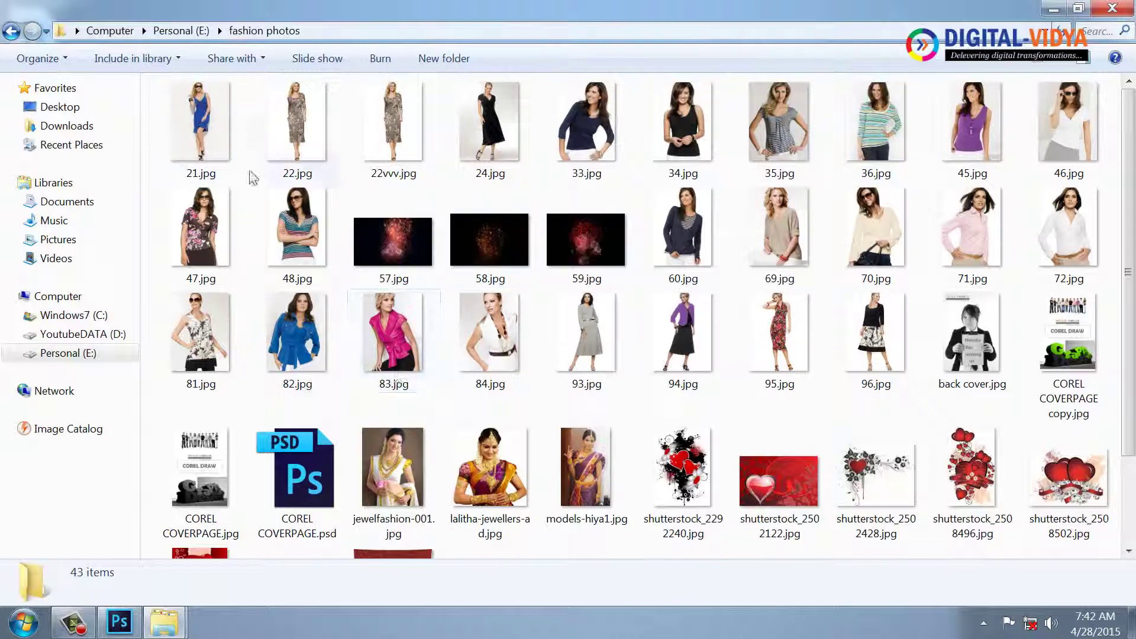
pyautogui.moveTo(249, 144); pyautogui.dragTo(367, 139)
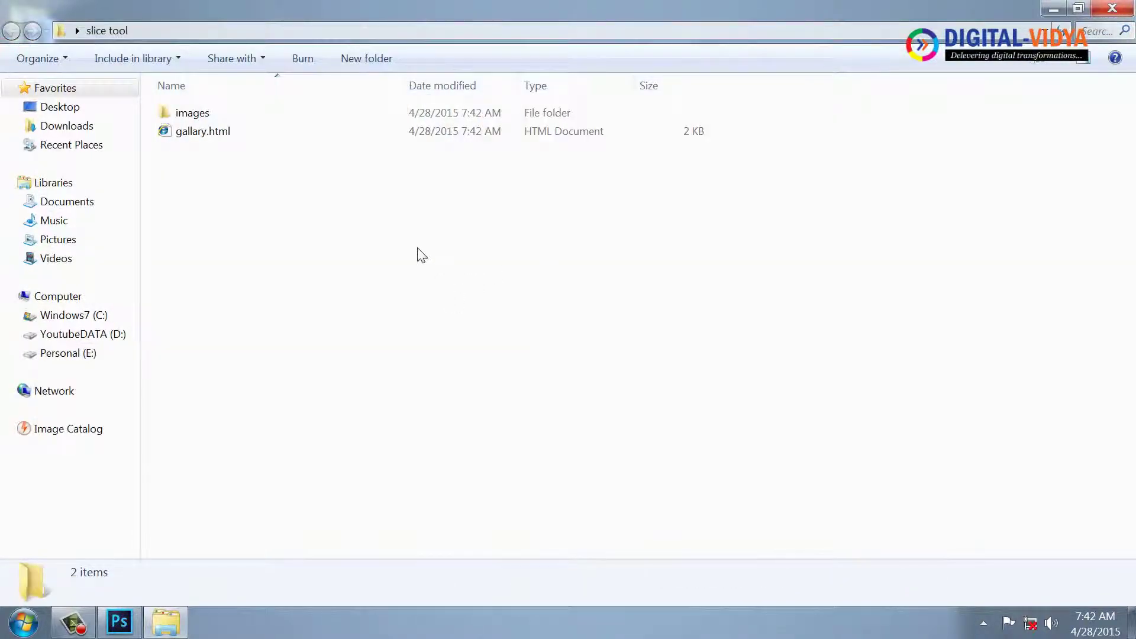
# Paste the photos into the slice tool folder and rename 21.jpg to 1.jpg.
pyautogui.rightClick(422, 256)
pyautogui.click(457, 348)
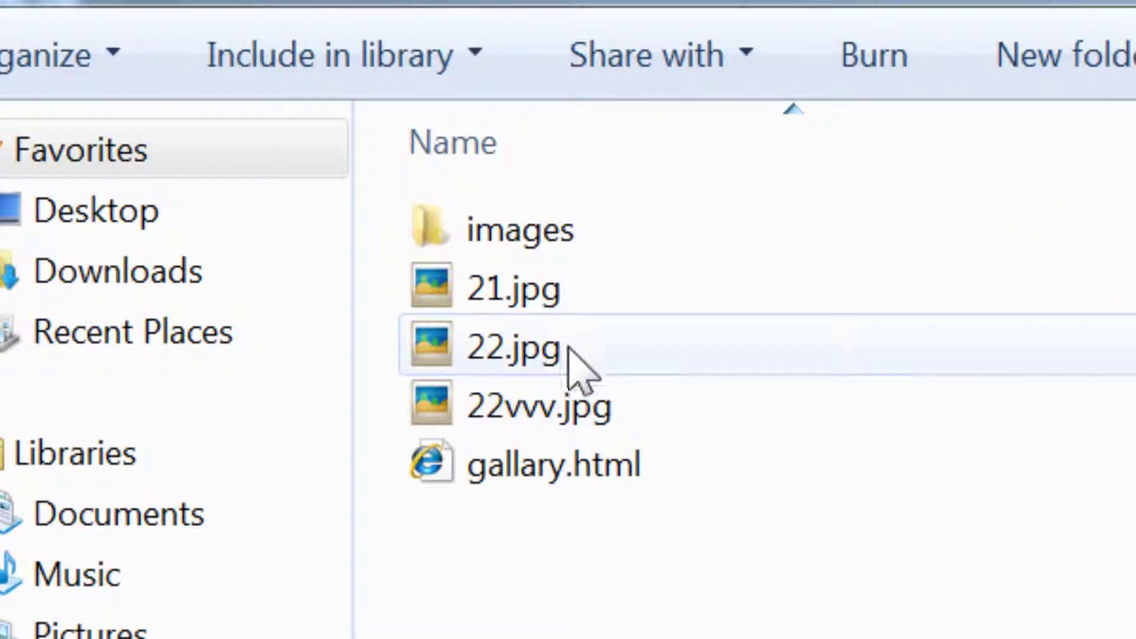
pyautogui.click(536, 307)
pyautogui.press('F2')
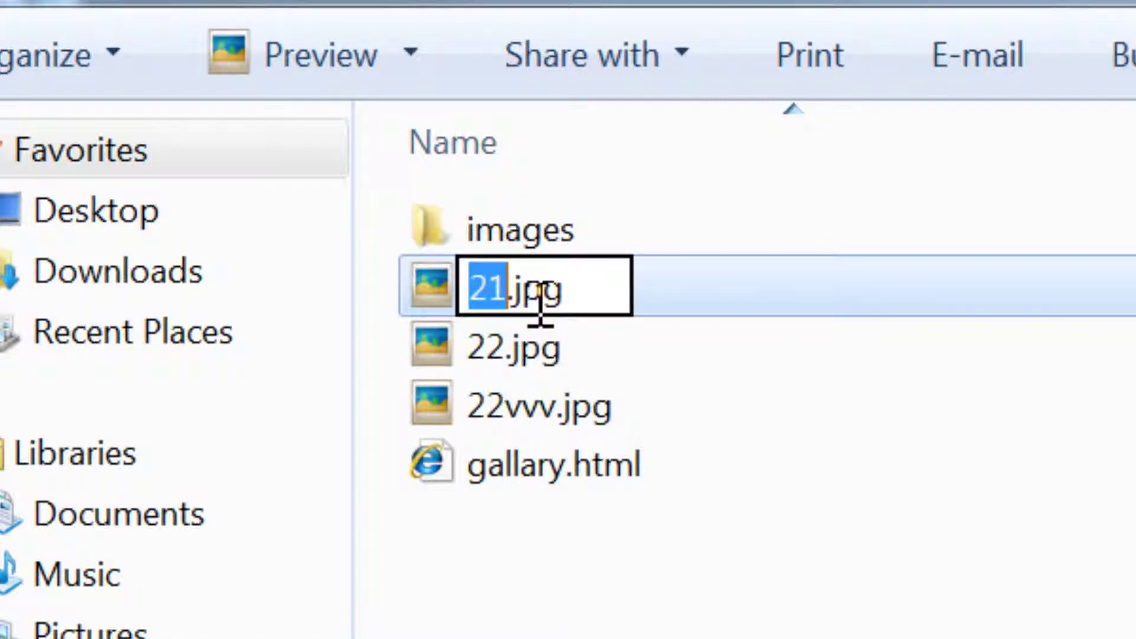
pyautogui.write('1')
pyautogui.press('Return')
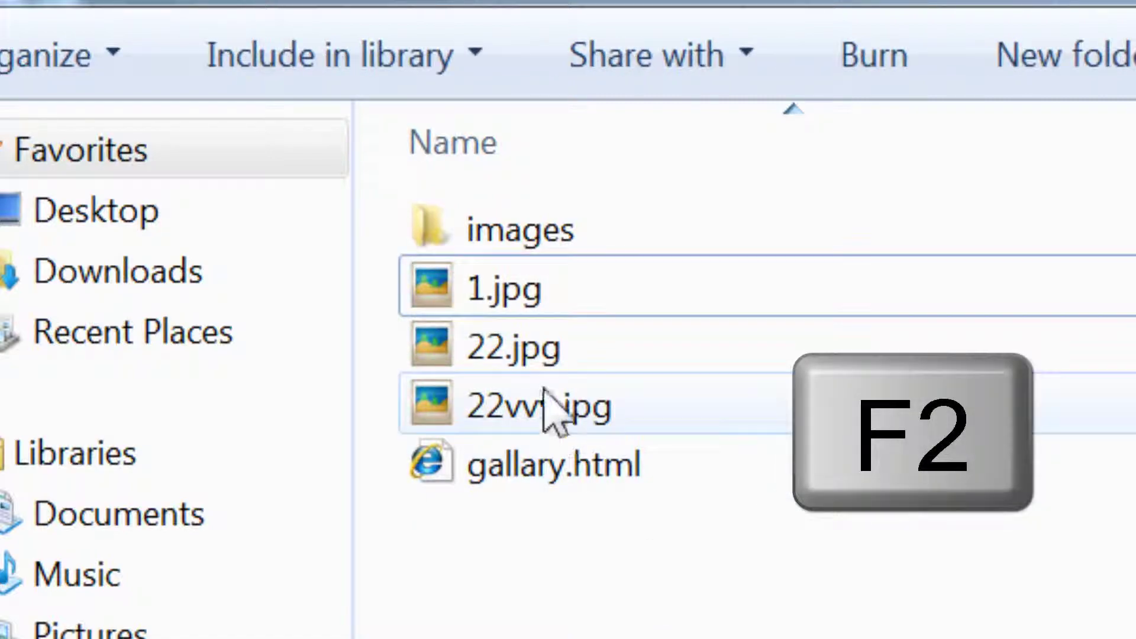
# Rename 22.jpg to 2.jpg and 22vvv.jpg to 3.jpg.
pyautogui.click(591, 355)
pyautogui.rightClick(533, 351)
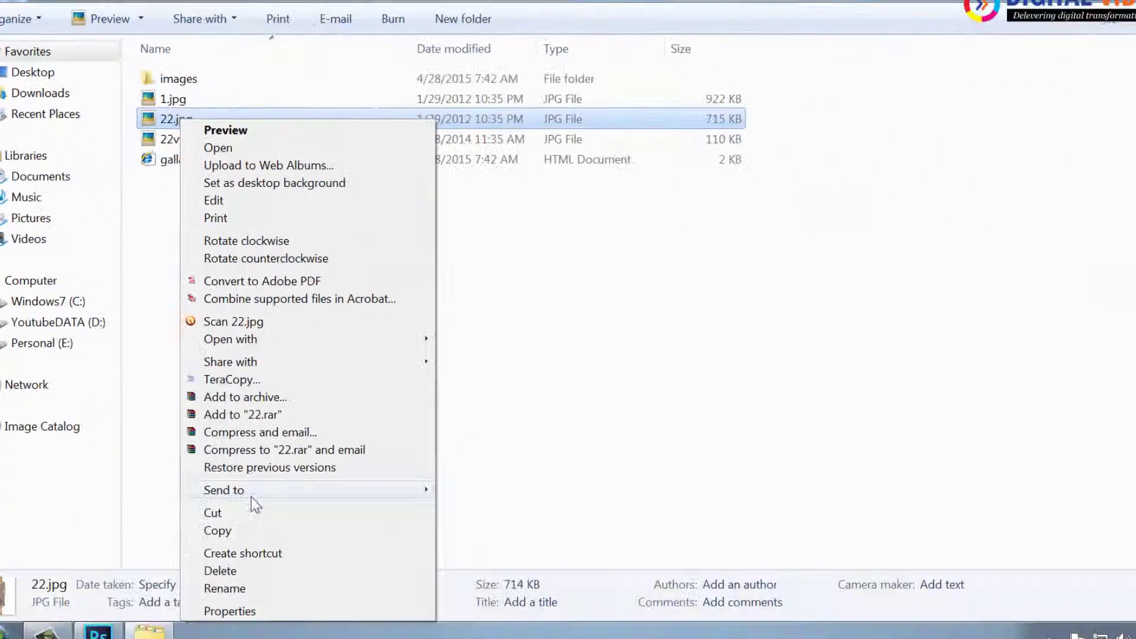
pyautogui.click(249, 585)
pyautogui.write('2')
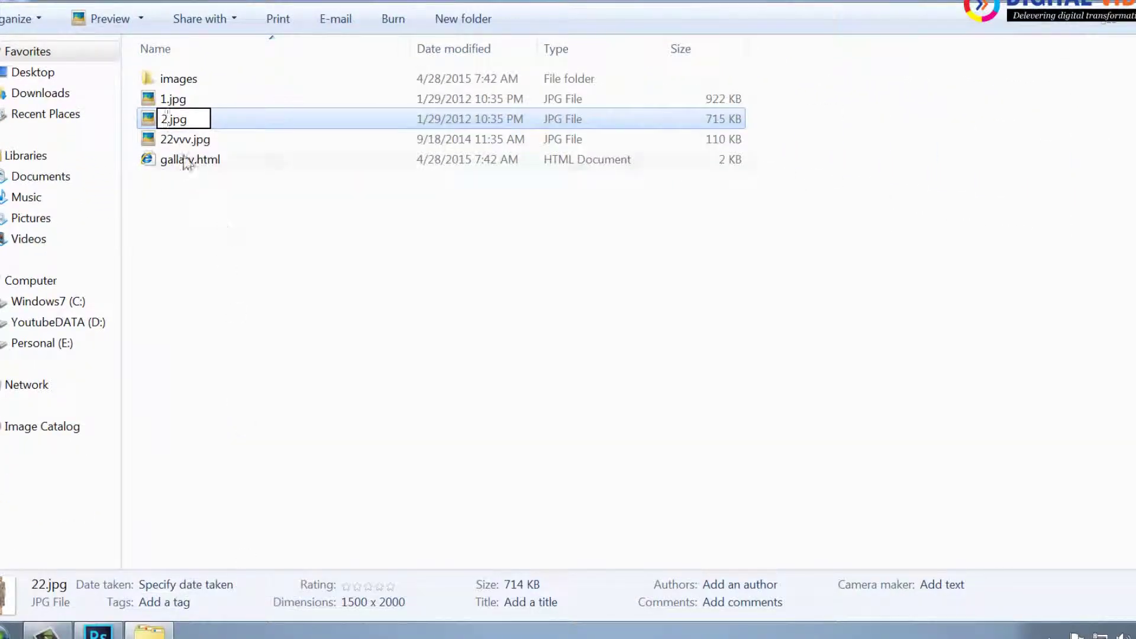
pyautogui.click(180, 142)
pyautogui.rightClick(180, 144)
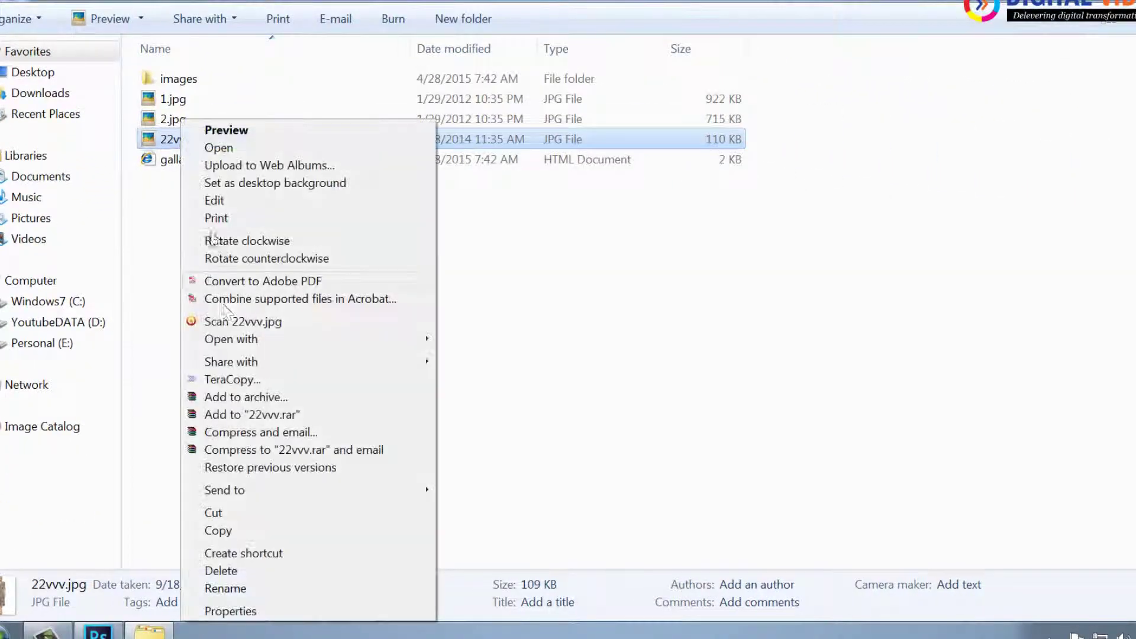
pyautogui.click(248, 588)
pyautogui.write('3')
pyautogui.click(254, 267)
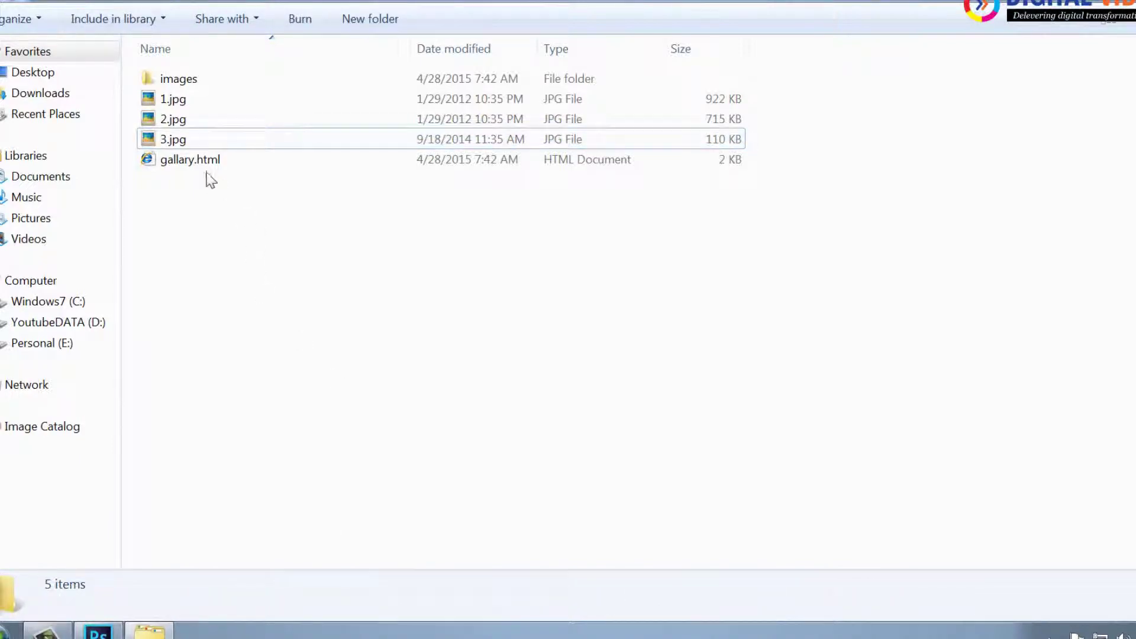
pyautogui.click(190, 162)
pyautogui.rightClick(190, 162)
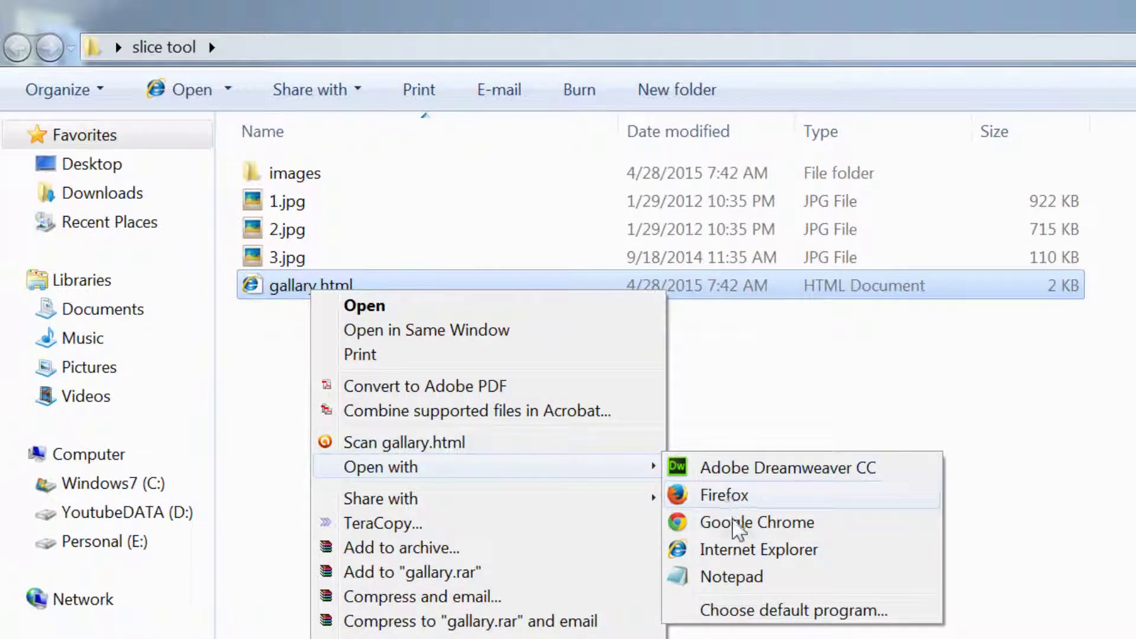
# Open gallary.html in Chrome and click each square, going back after each photo.
pyautogui.click(743, 523)
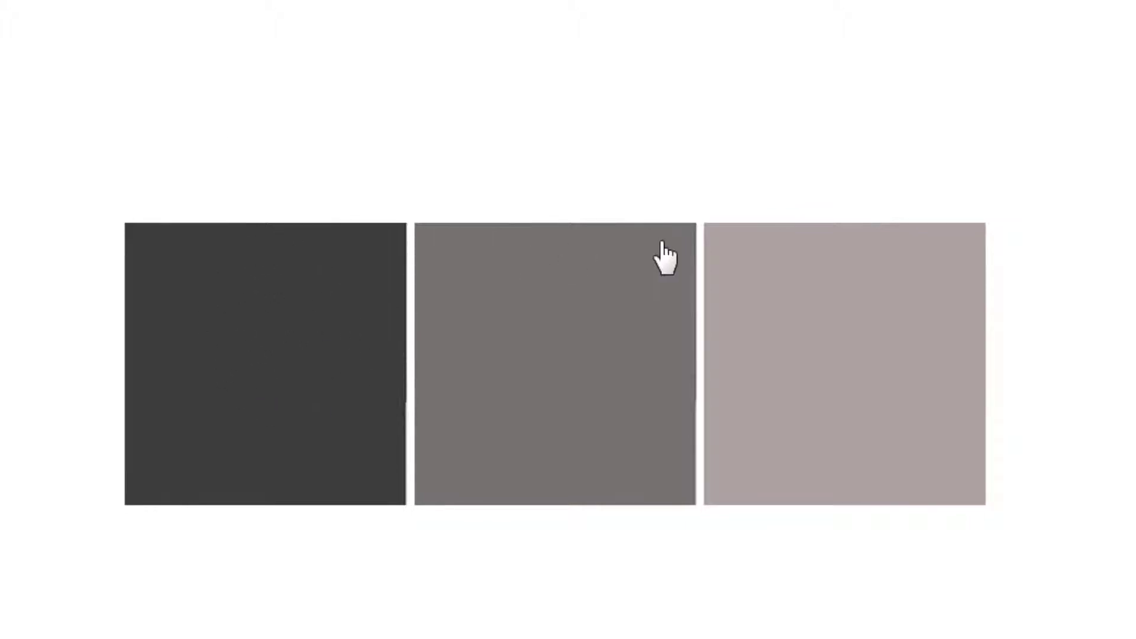
pyautogui.click(283, 343)
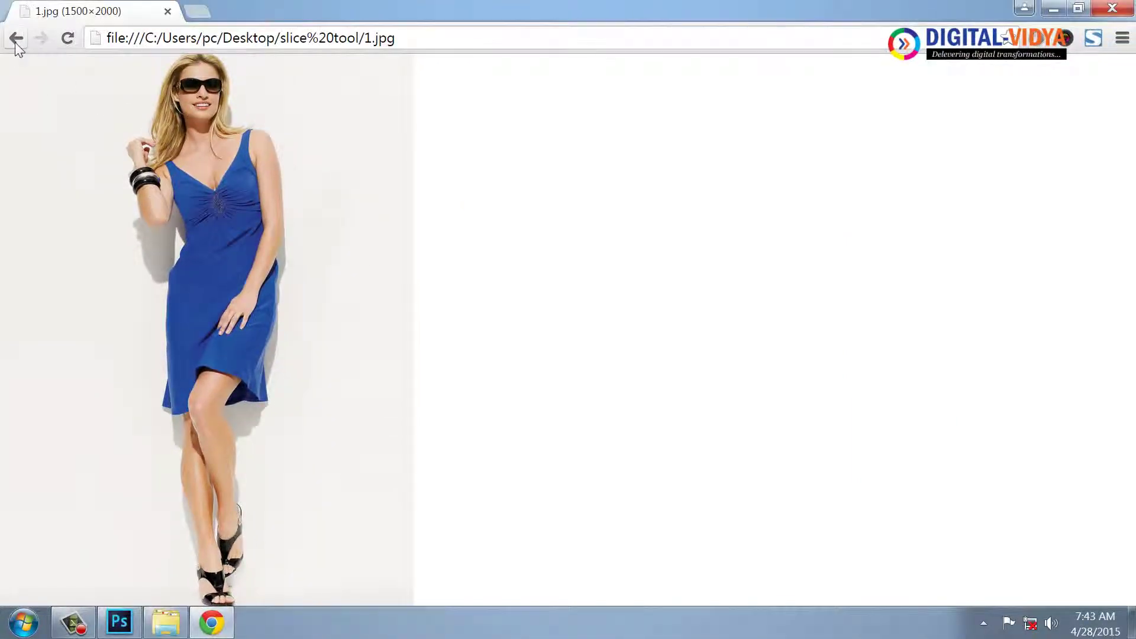
pyautogui.click(16, 40)
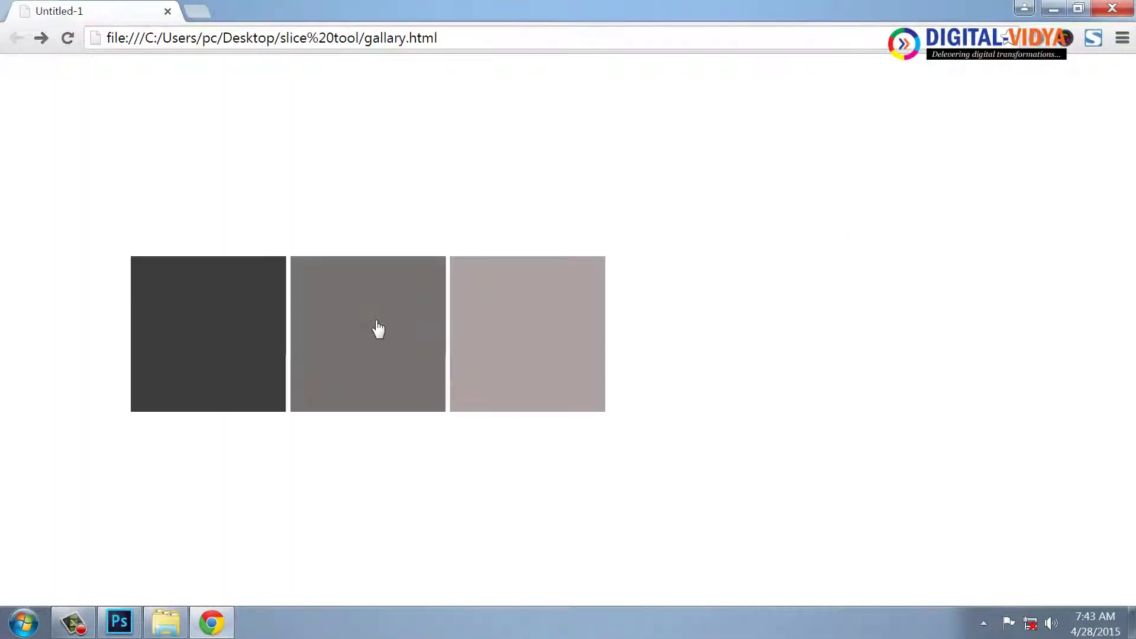
pyautogui.click(375, 325)
pyautogui.click(16, 40)
pyautogui.click(469, 325)
pyautogui.click(16, 39)
# Inspect the top image's table markup, enlarge the Elements panel, then close Chrome.
pyautogui.rightClick(662, 163)
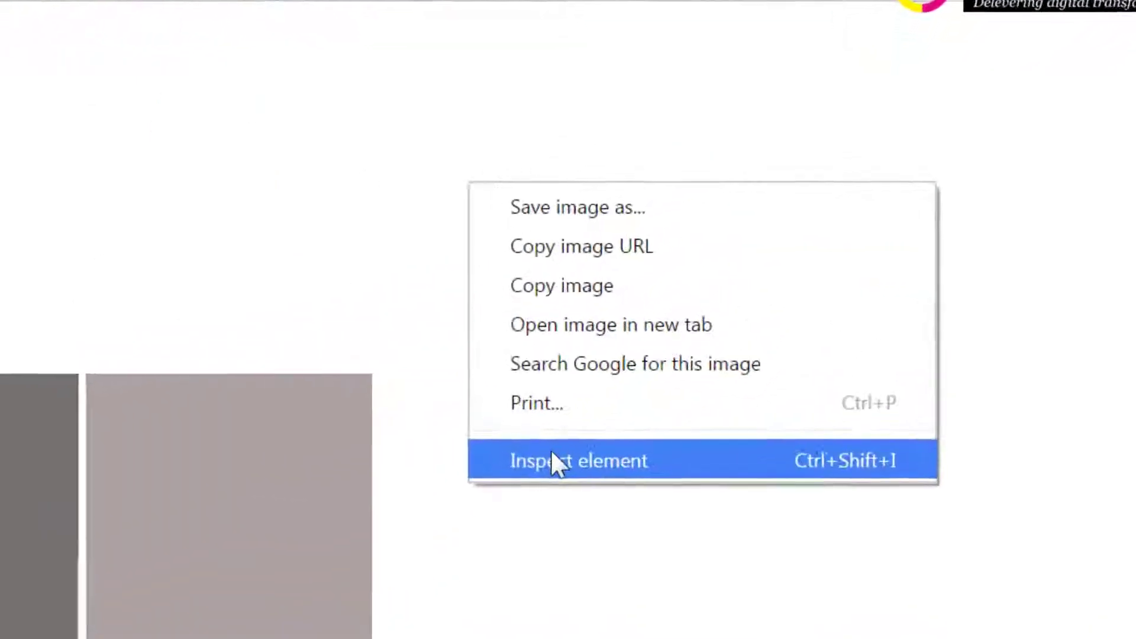
pyautogui.click(470, 553)
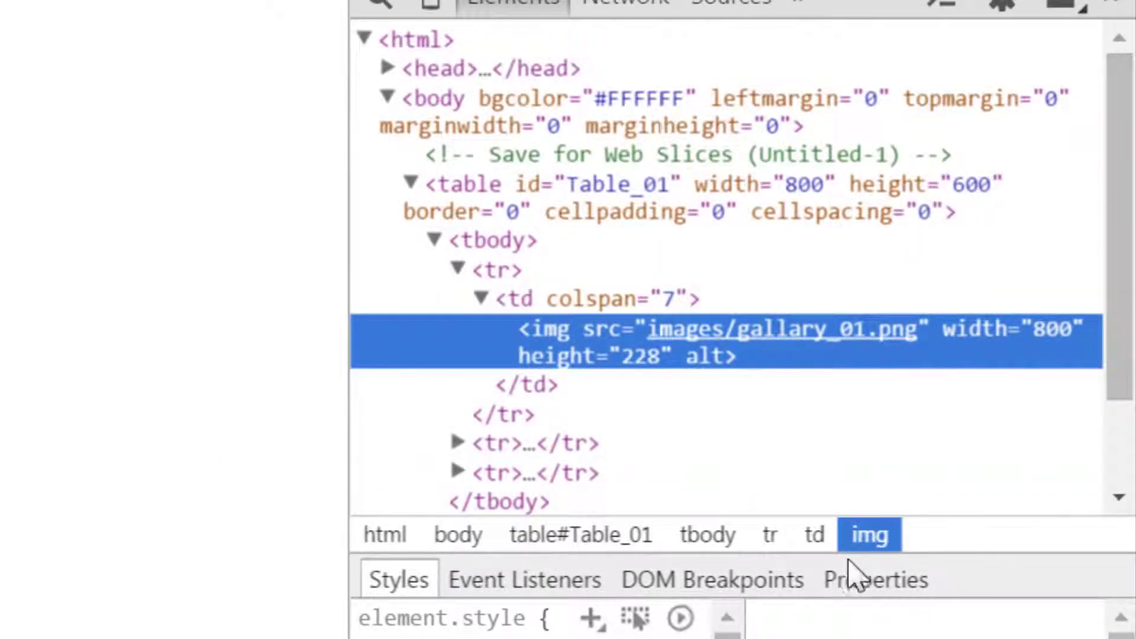
pyautogui.moveTo(835, 553); pyautogui.dragTo(835, 636)
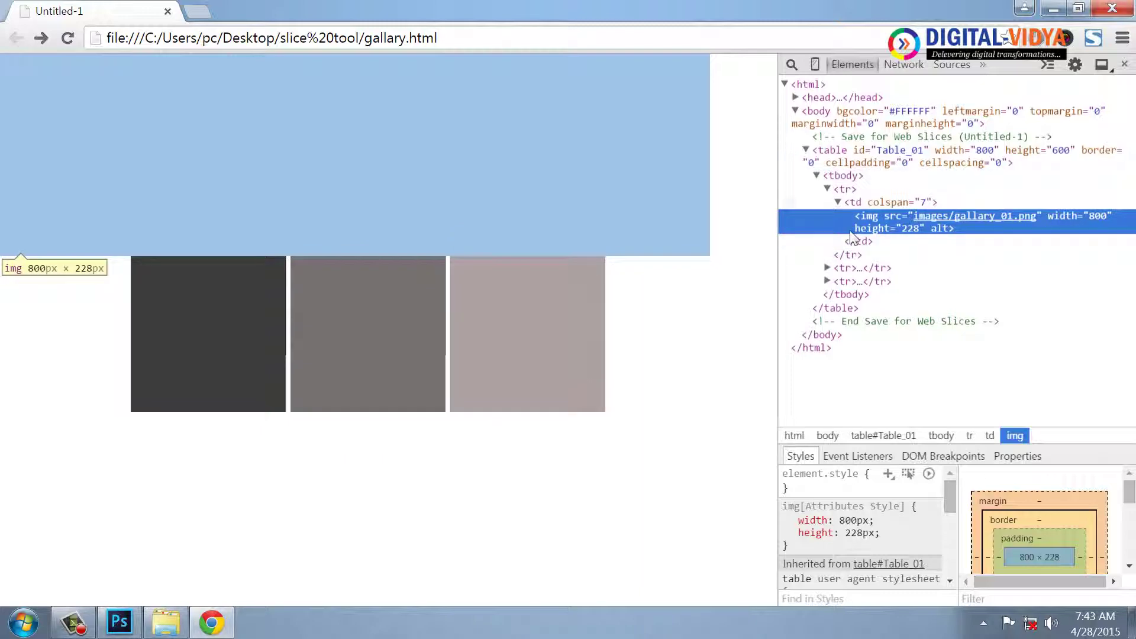
pyautogui.click(1113, 9)
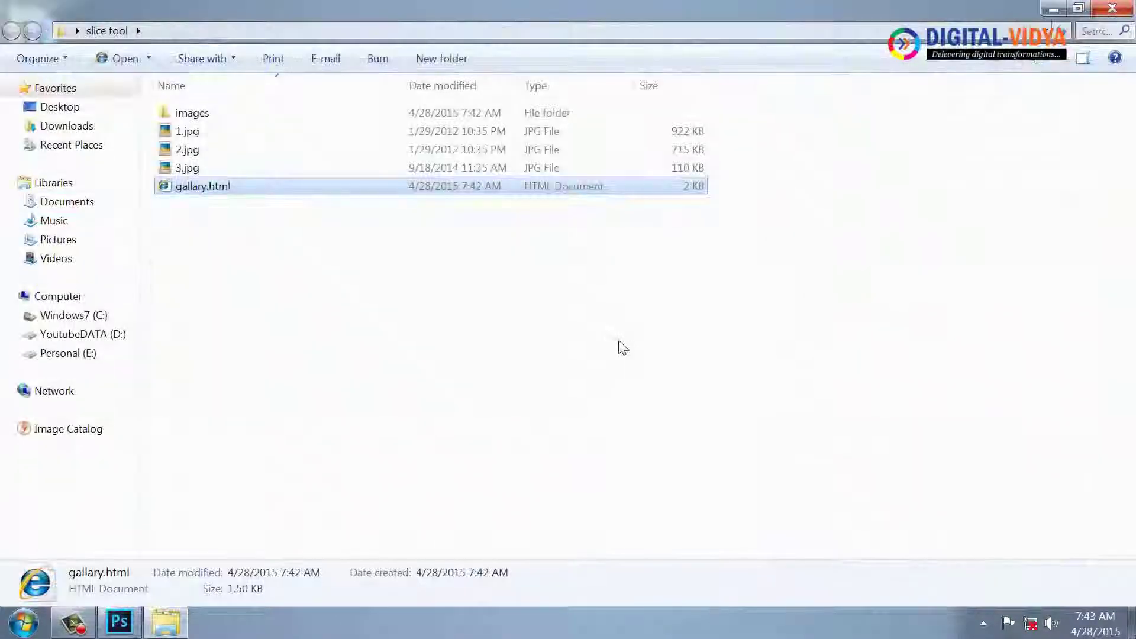